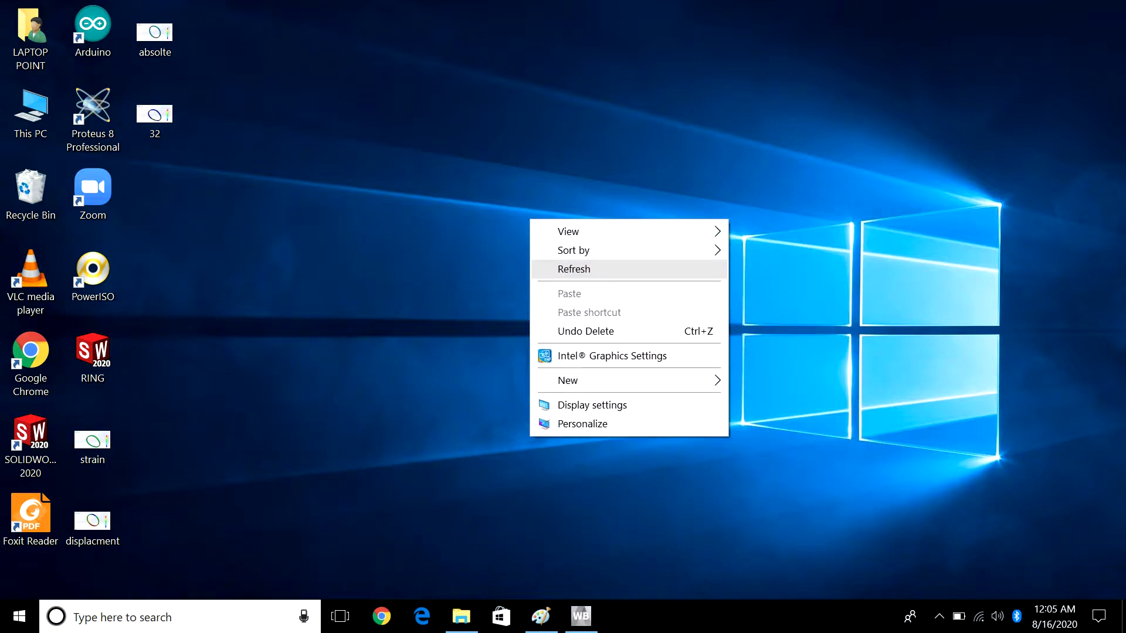
pyautogui.rightClick(664, 324)
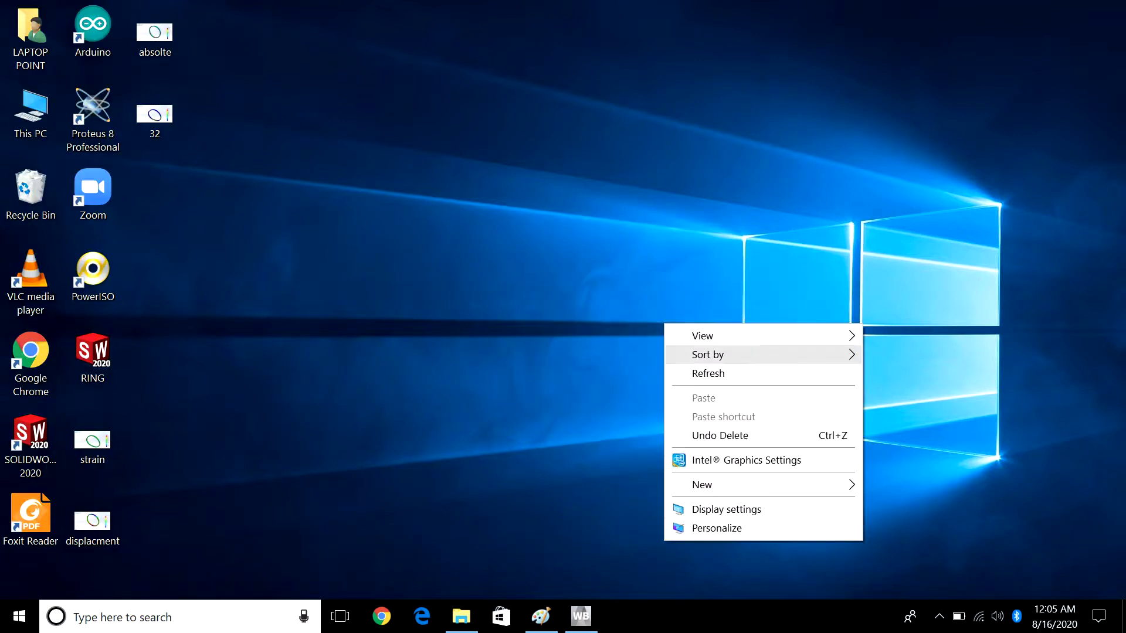
pyautogui.rightClick(561, 180)
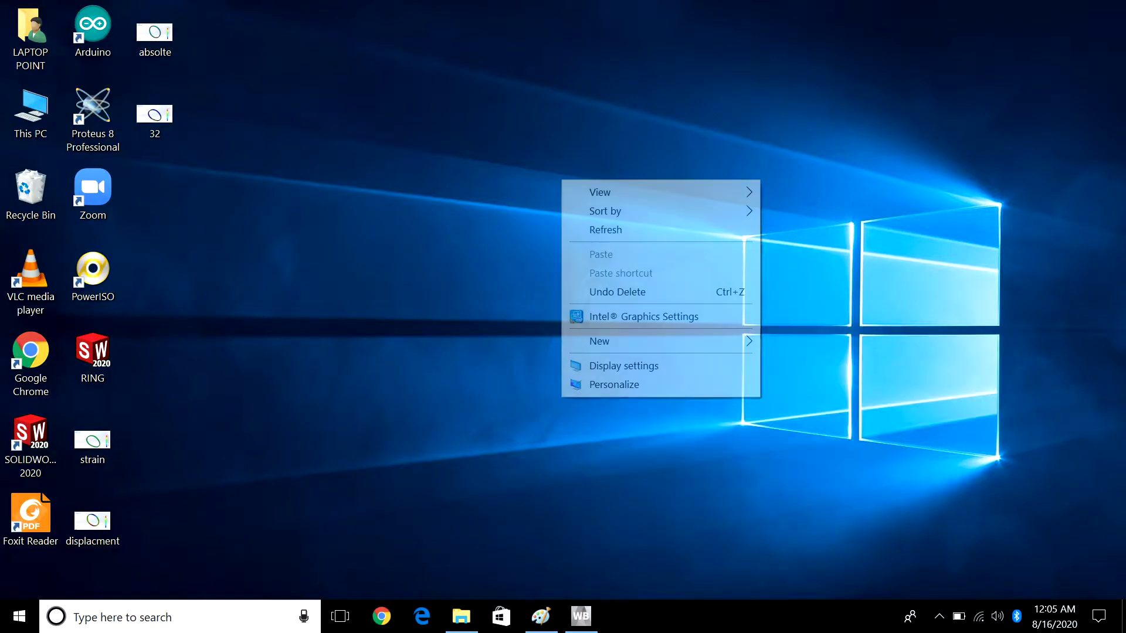
pyautogui.click(605, 229)
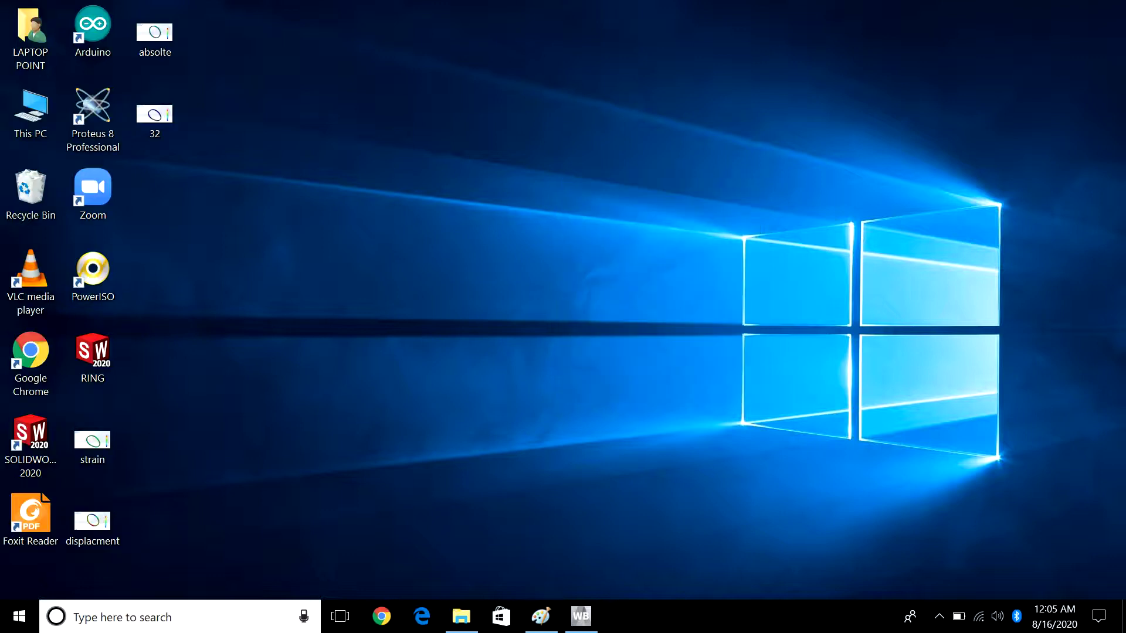
# - Play recording 1 from the Screen Capture Output folder, skip ahead to about its middle, pause it and close the player
pyautogui.click(461, 615)
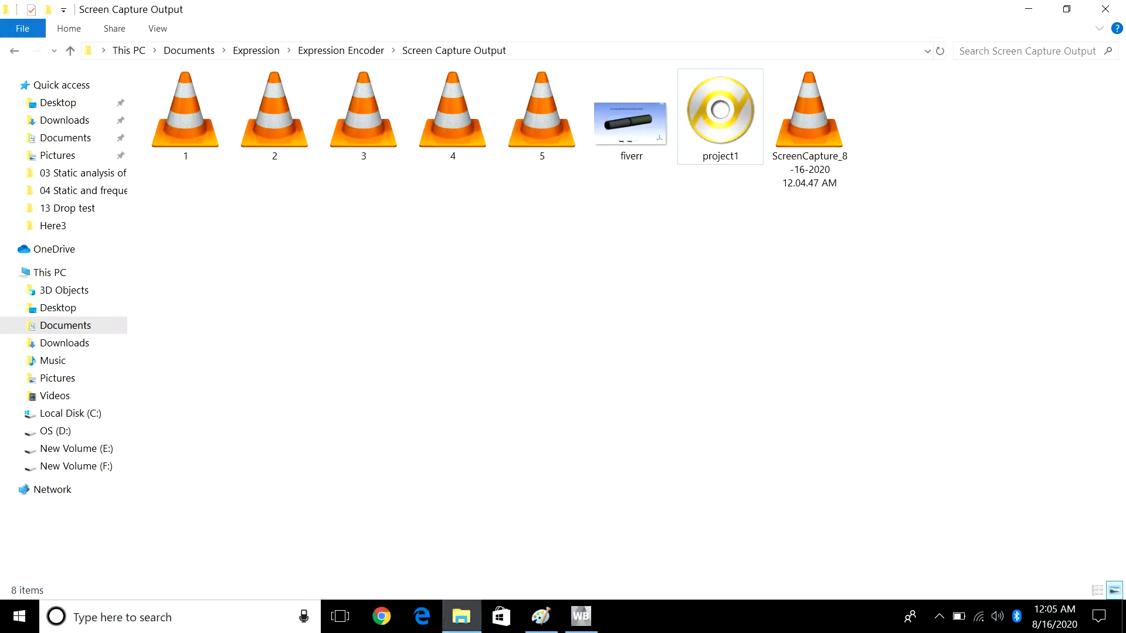
pyautogui.doubleClick(186, 111)
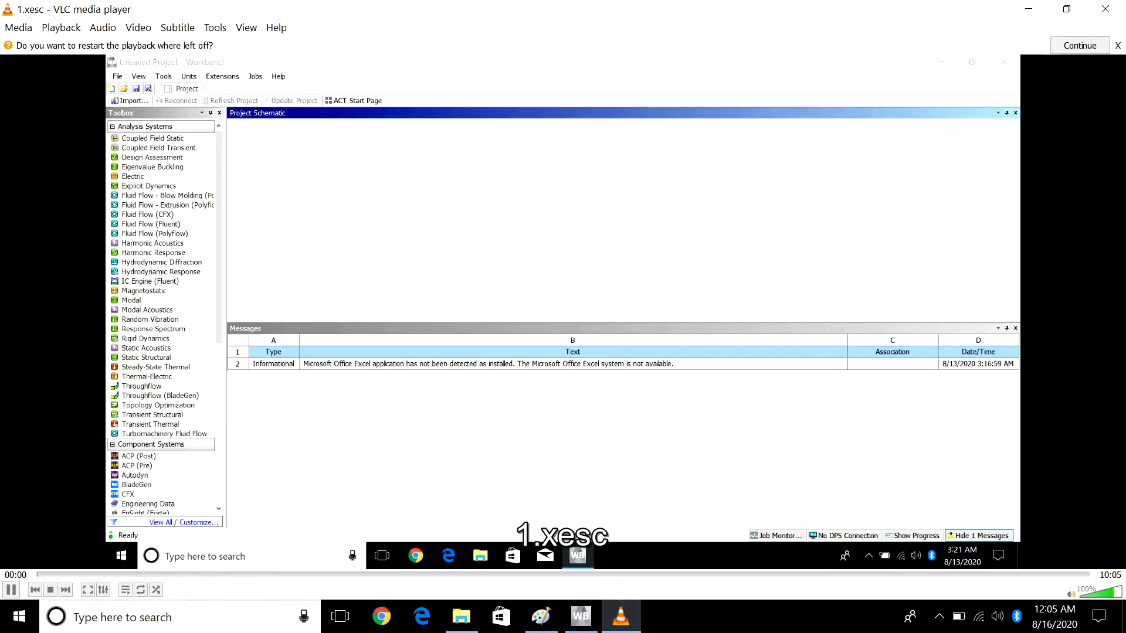
pyautogui.hotkey('ctrl', 'Right')
pyautogui.hotkey('ctrl', 'Right')
pyautogui.hotkey('ctrl', 'Right')
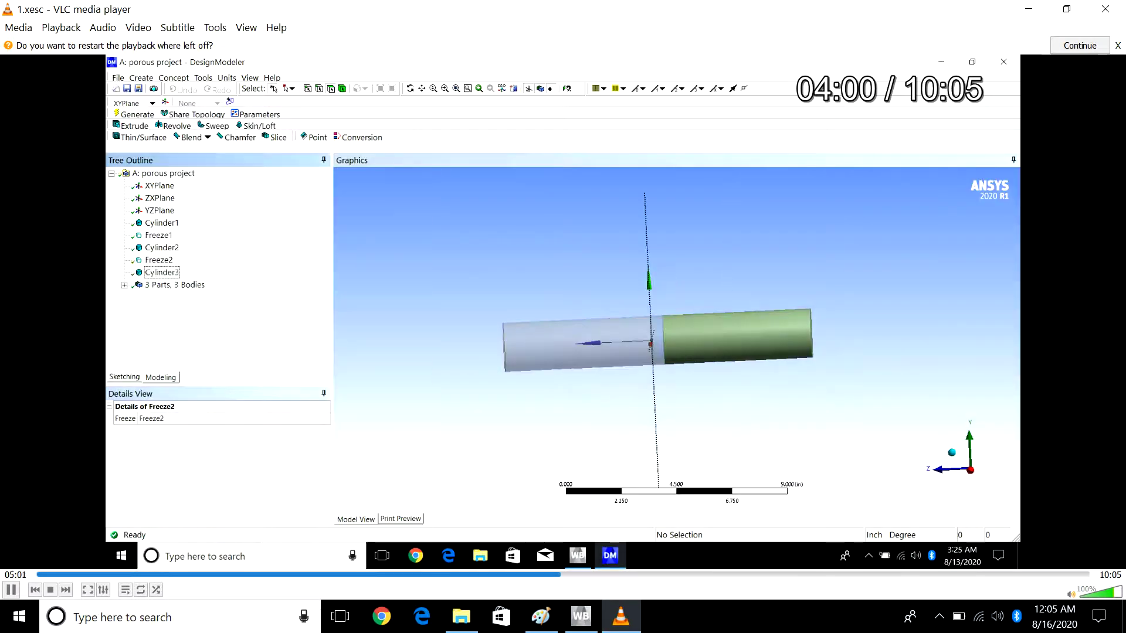
pyautogui.press('space')
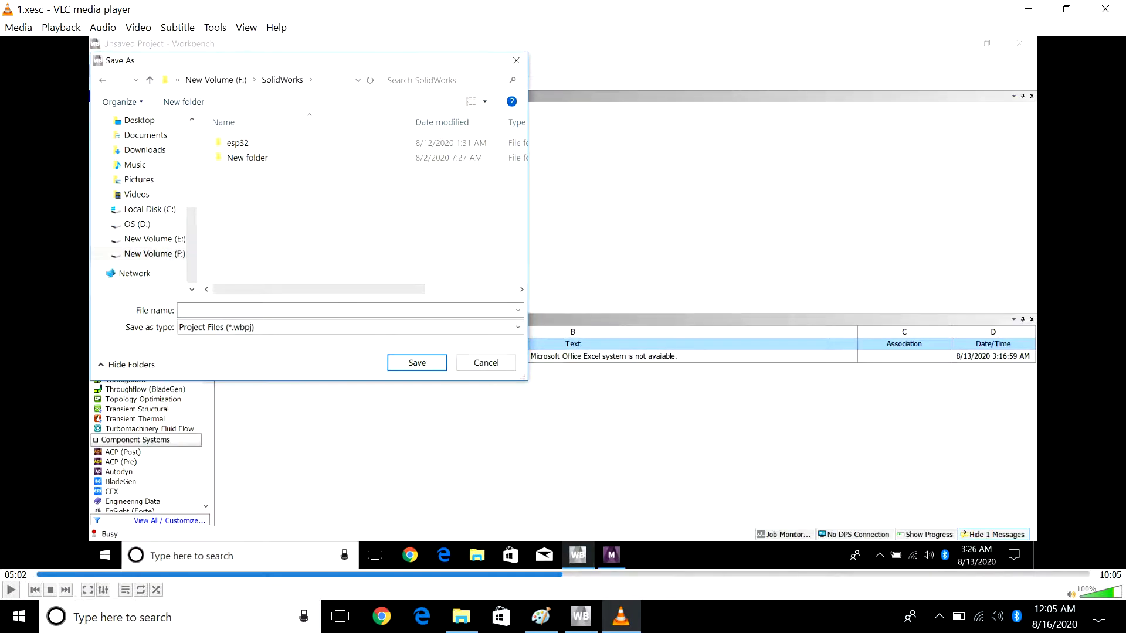
pyautogui.click(1104, 8)
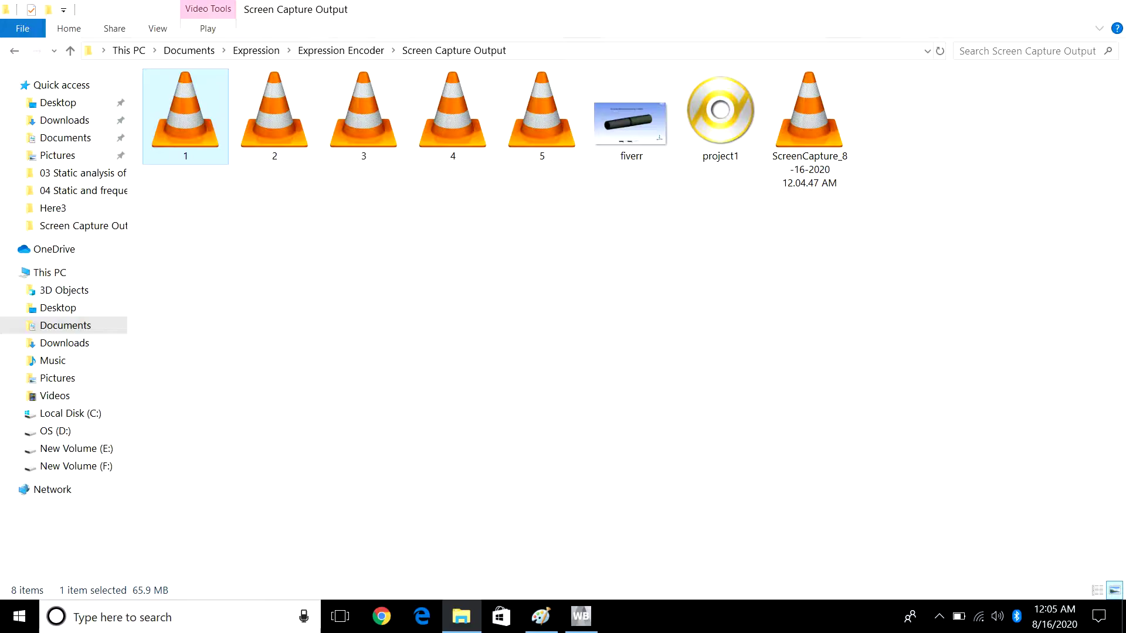
# - Switch to Paint and review the sketch of the inlet, membrane and outlet flow
pyautogui.click(1029, 9)
pyautogui.click(581, 615)
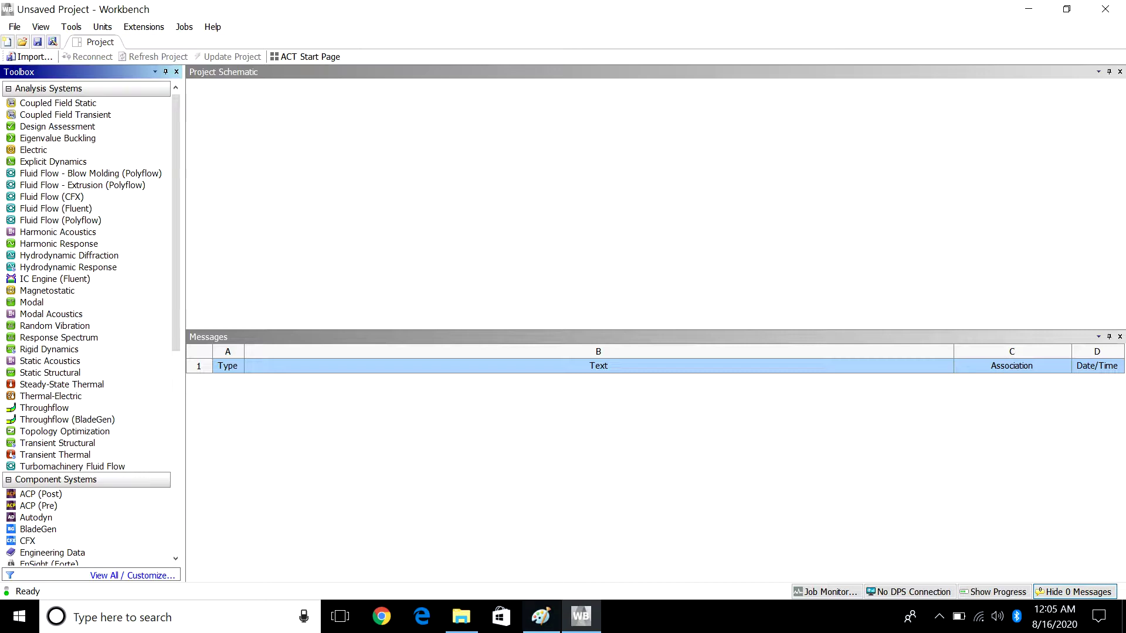
pyautogui.click(540, 617)
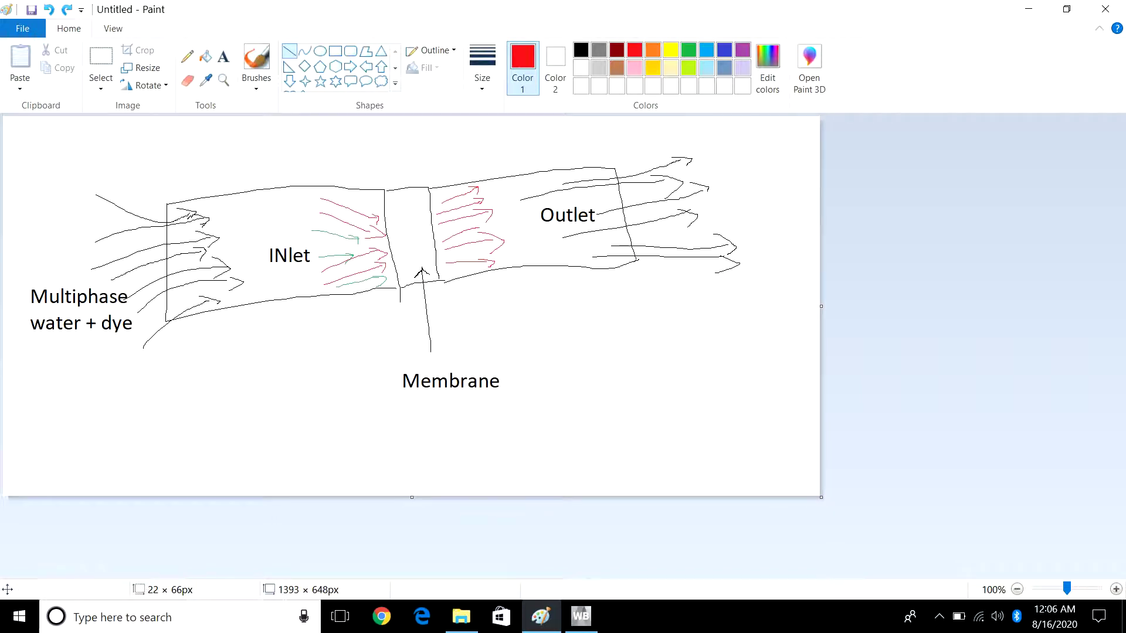
# - Search the computer for Workbench and launch Workbench 2020 R1
pyautogui.press('super')
pyautogui.write('work')
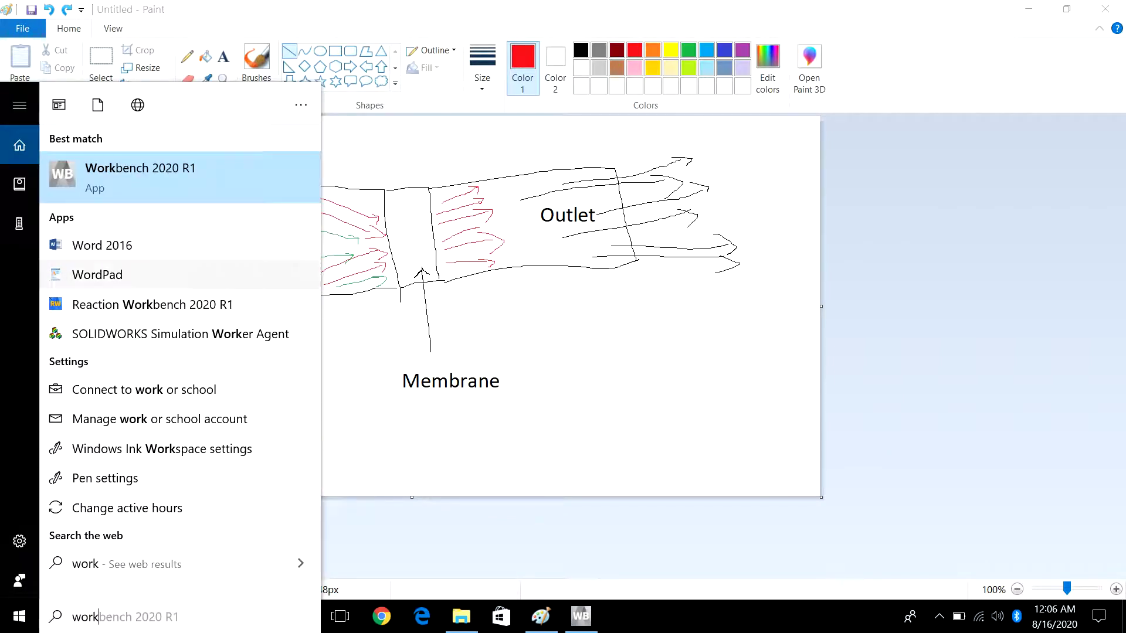
pyautogui.press('Return')
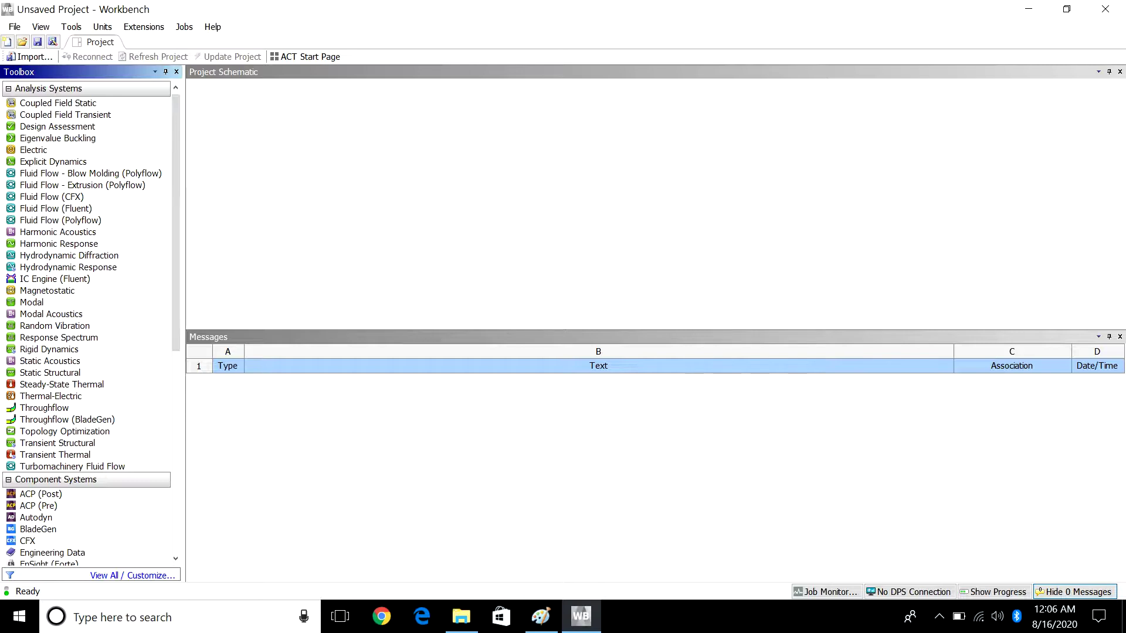
# - Close the Project Schematic and the Toolbox, and restore both to the workspace
pyautogui.click(1119, 71)
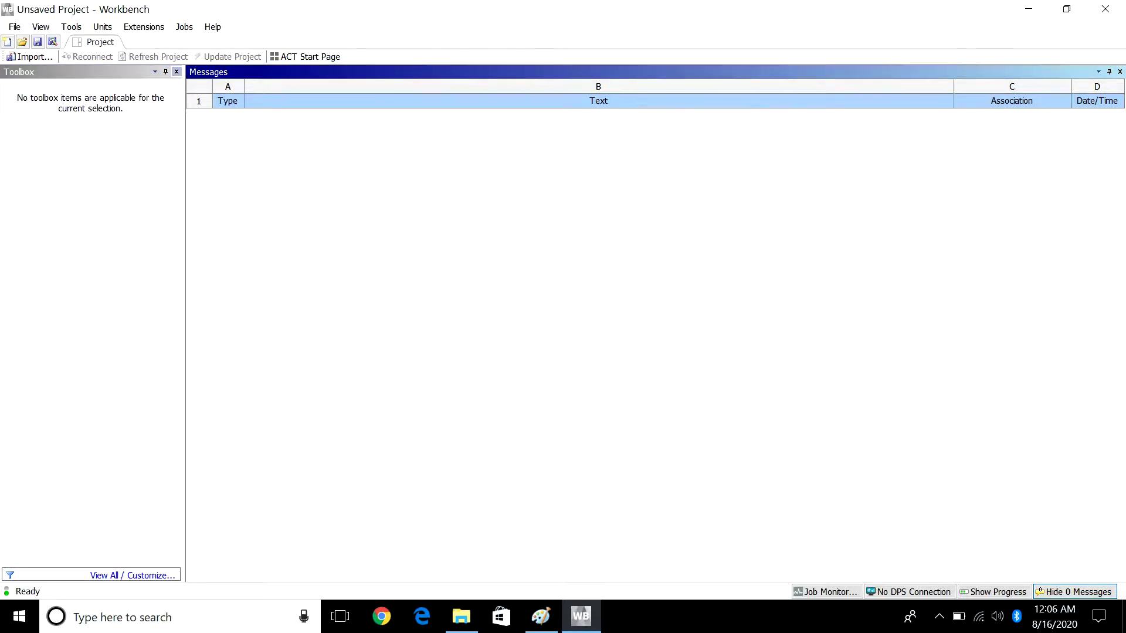
pyautogui.click(176, 72)
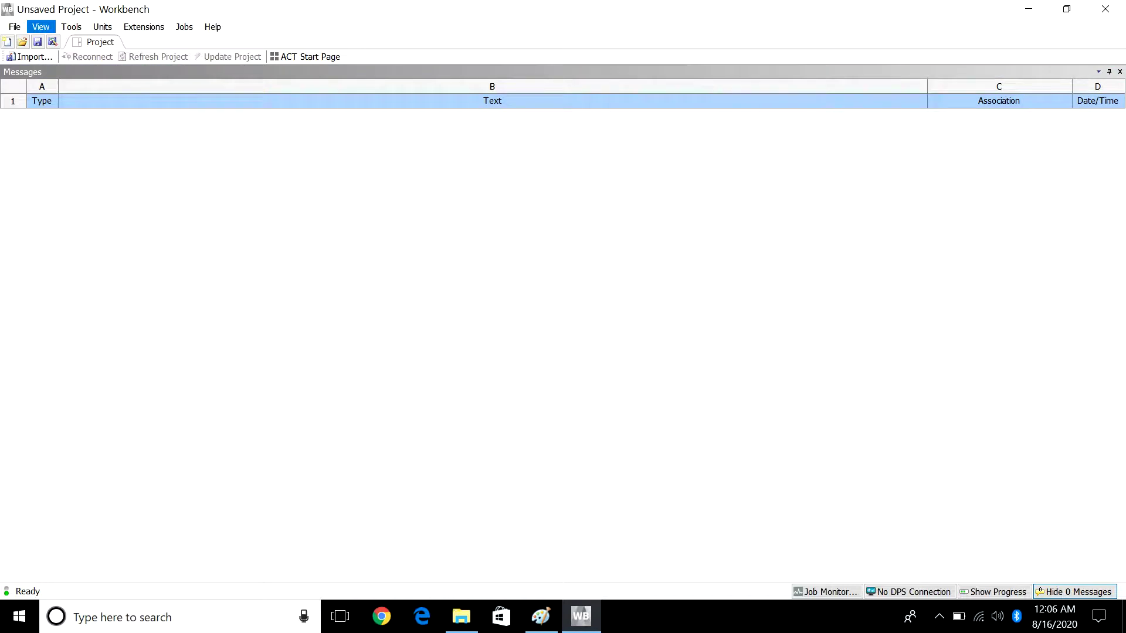
pyautogui.click(40, 27)
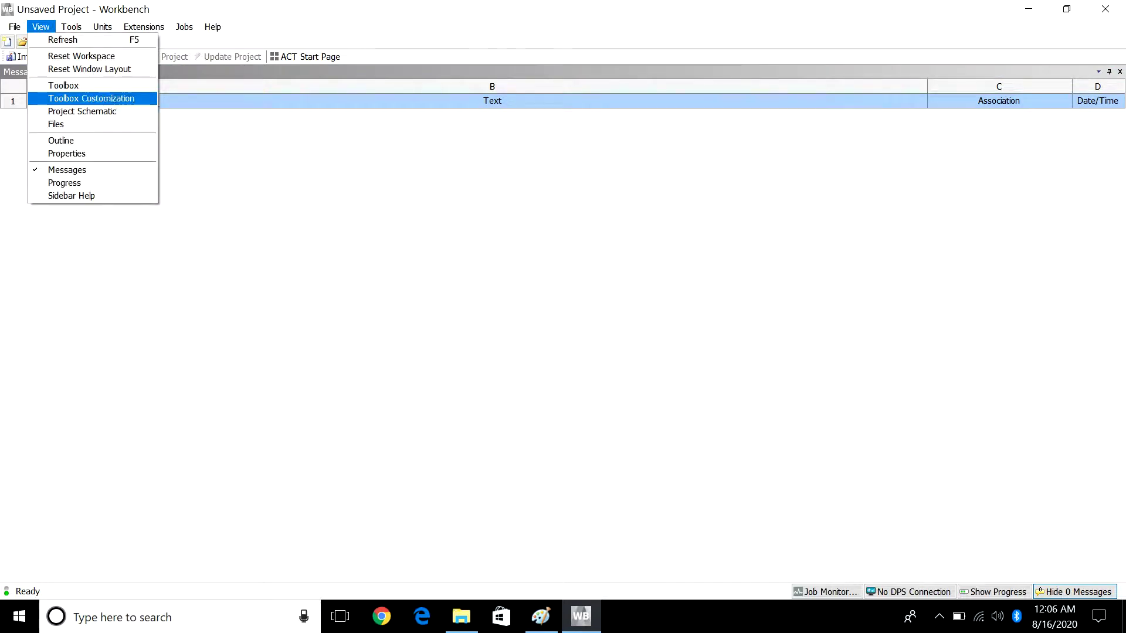
pyautogui.click(82, 111)
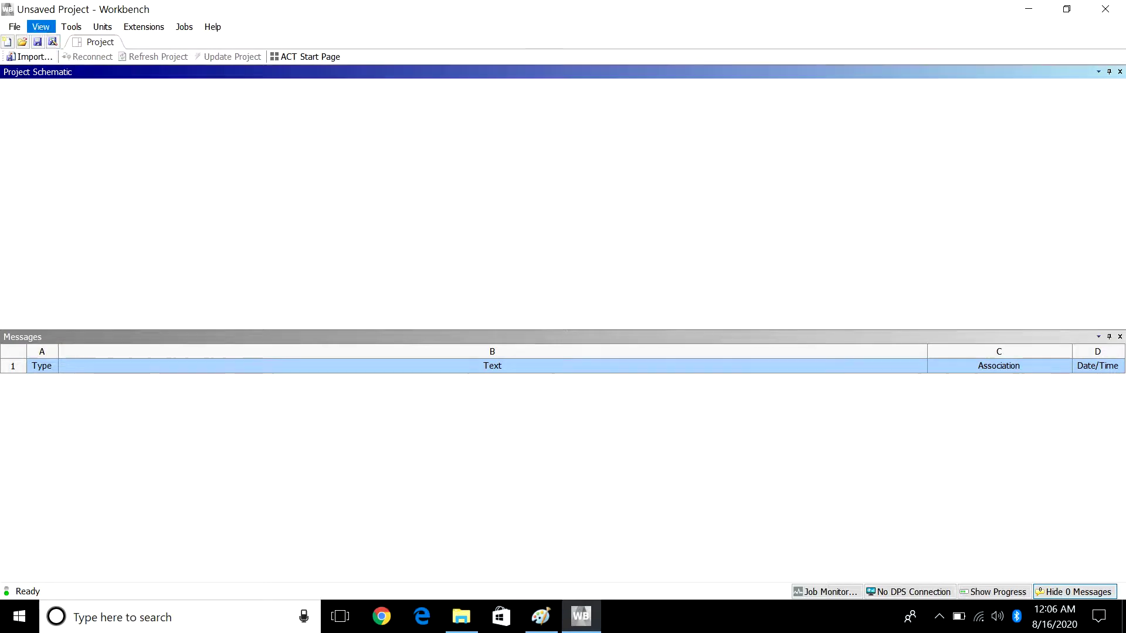
pyautogui.click(40, 26)
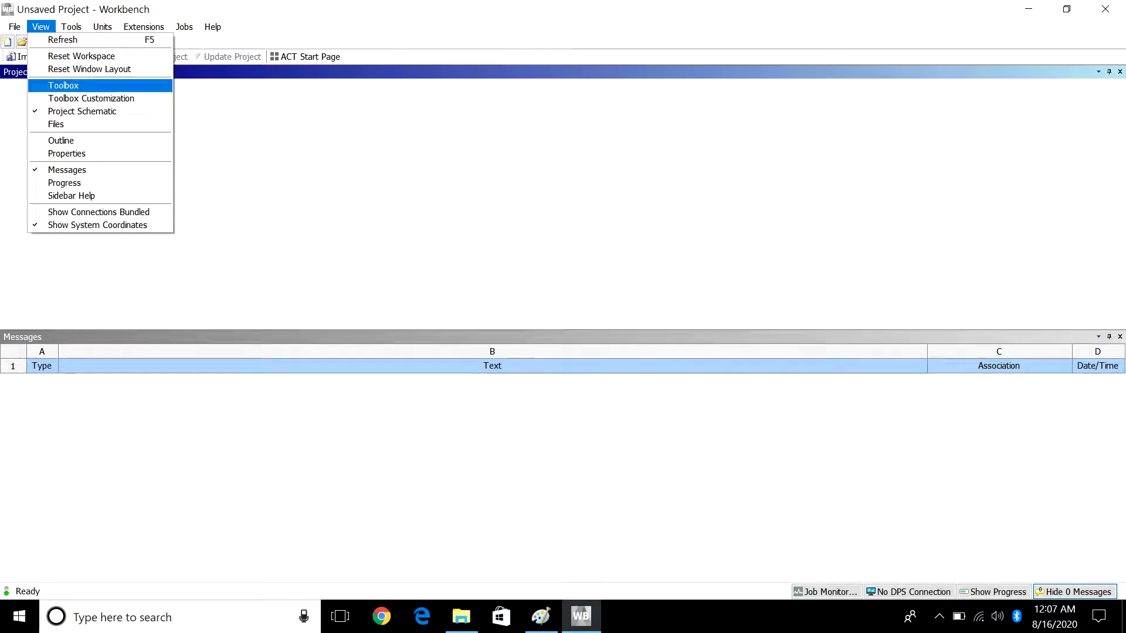
pyautogui.click(63, 86)
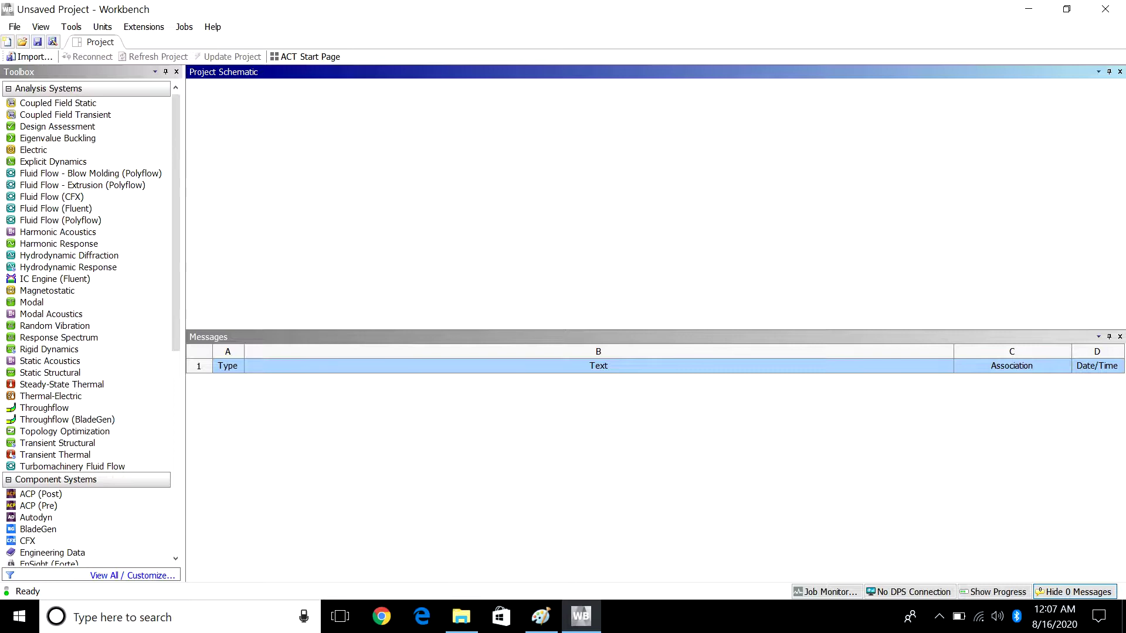
# - Examine the unit systems available for the project
pyautogui.click(103, 27)
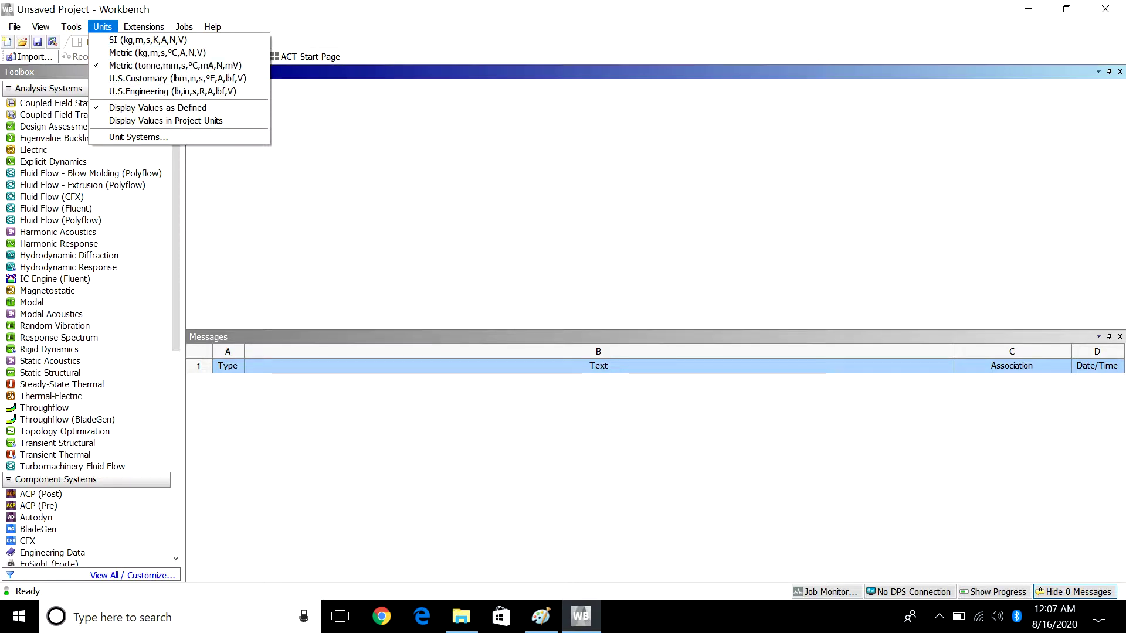
pyautogui.press('Escape')
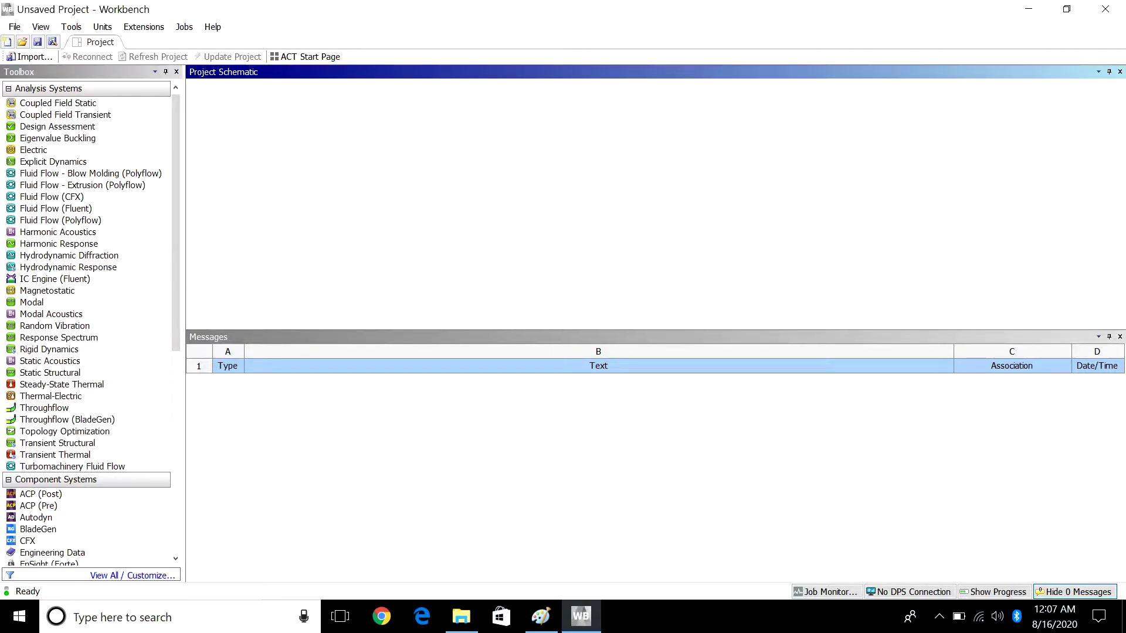
# - Revisit the flow sketch in Paint and the recordings folder in File Explorer, and return to Workbench
pyautogui.click(541, 616)
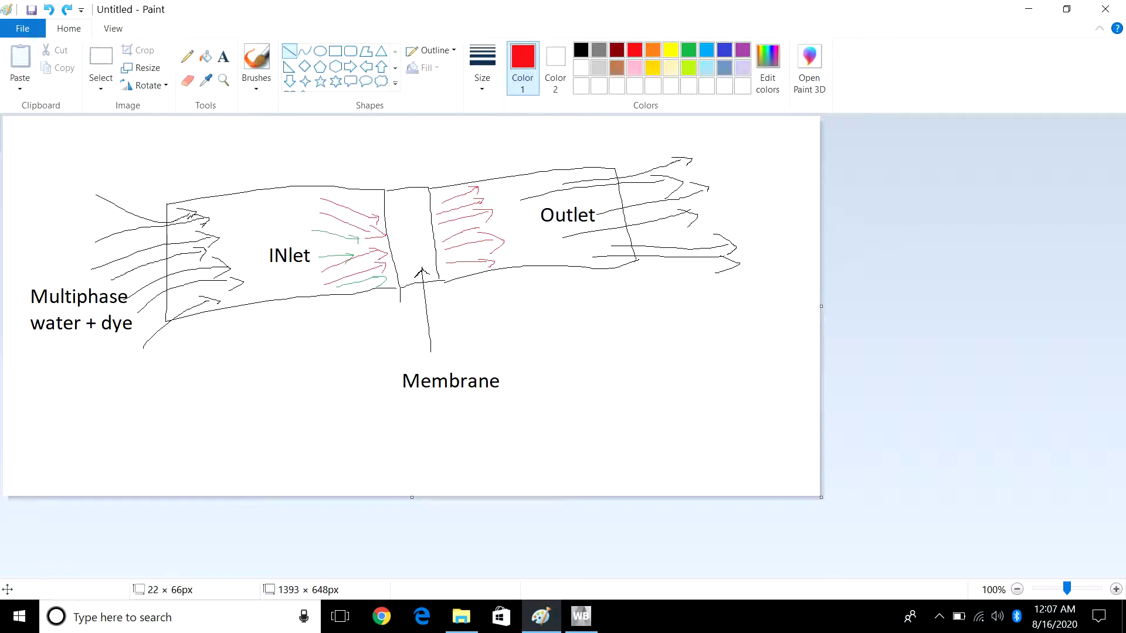
pyautogui.click(461, 616)
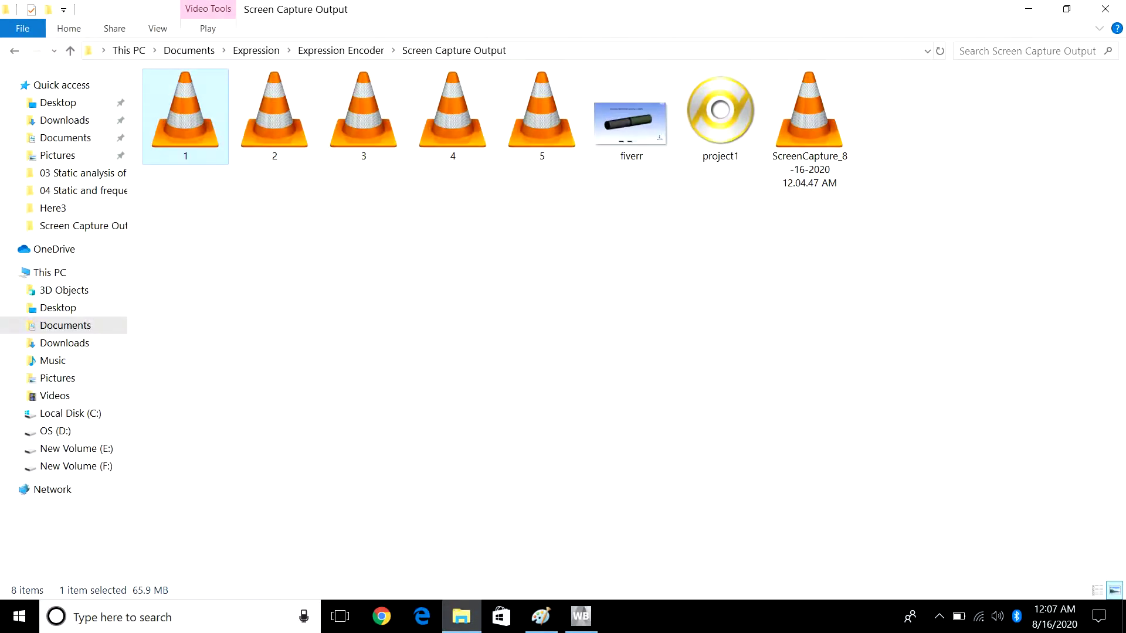
pyautogui.click(580, 615)
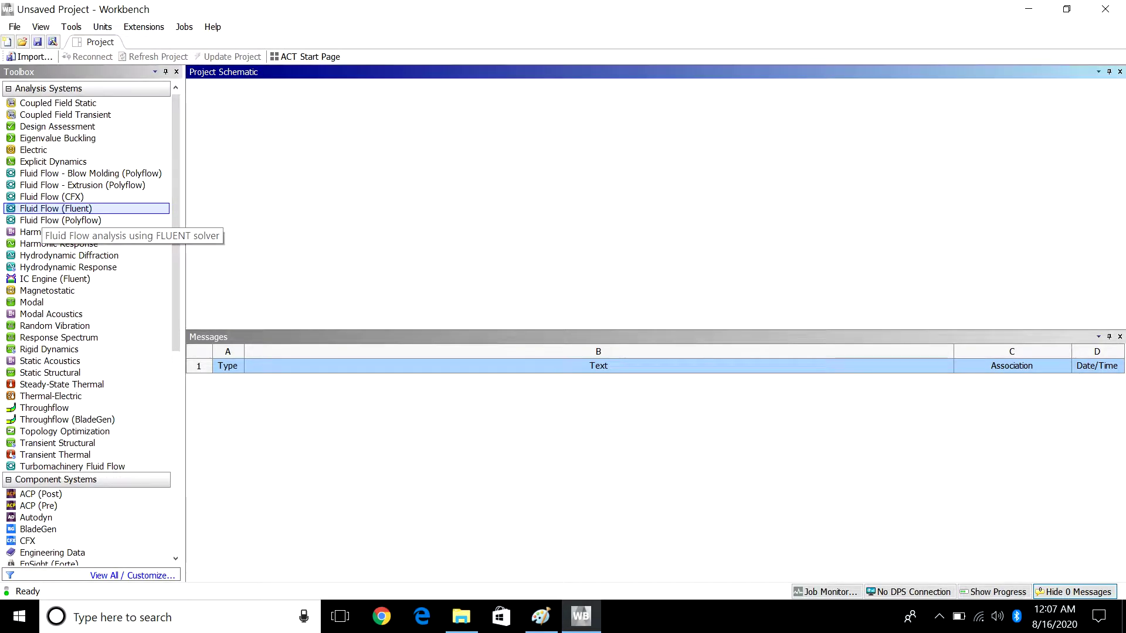
# - Add a Fluid Flow (Fluent) analysis system to the project schematic
pyautogui.doubleClick(43, 210)
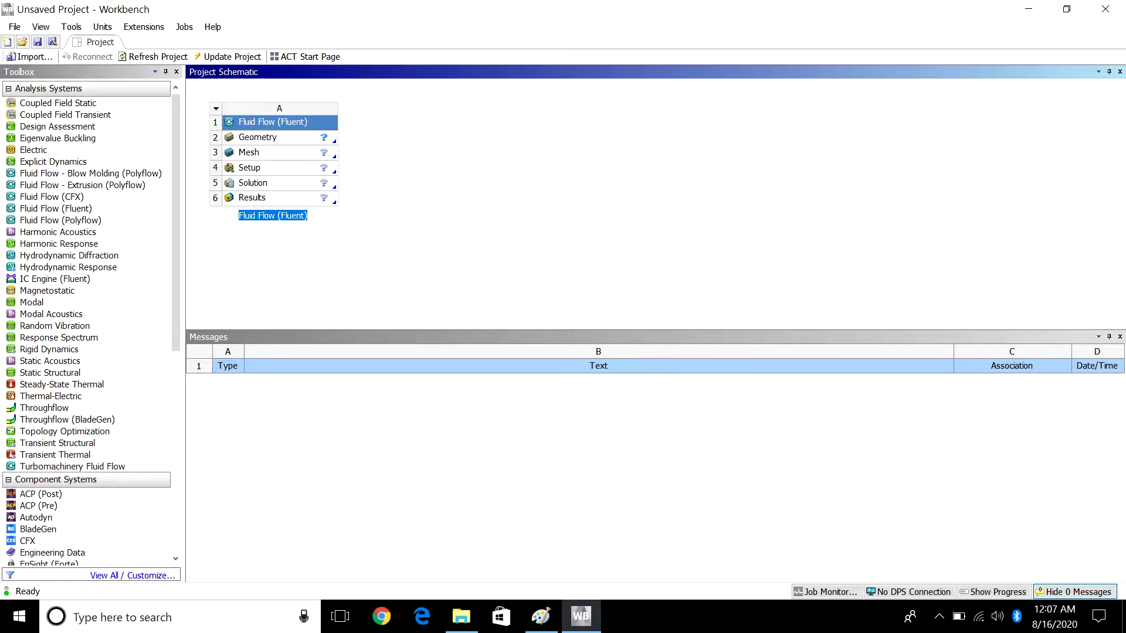
pyautogui.write('cfd ')
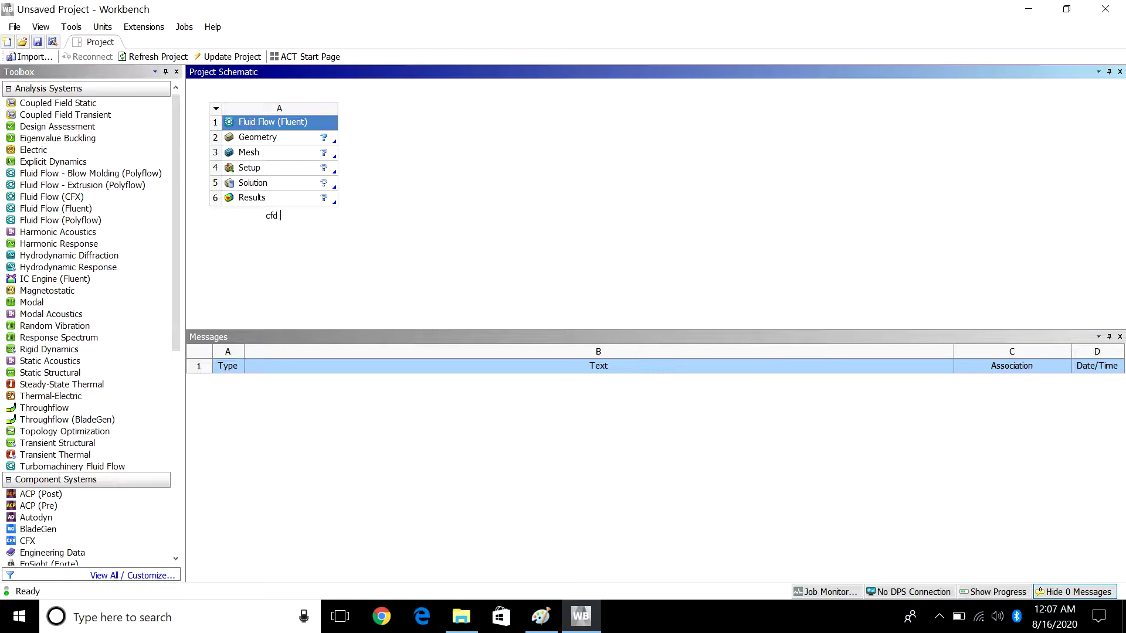
pyautogui.write('of kdjaaserfkjdk')
pyautogui.press('BackSpace')
pyautogui.press('BackSpace')
pyautogui.press('BackSpace')
pyautogui.press('BackSpace')
pyautogui.press('BackSpace')
pyautogui.press('BackSpace')
pyautogui.press('BackSpace')
pyautogui.press('BackSpace')
pyautogui.press('BackSpace')
pyautogui.press('BackSpace')
pyautogui.press('BackSpace')
pyautogui.press('BackSpace')
pyautogui.press('BackSpace')
pyautogui.press('BackSpace')
pyautogui.press('BackSpace')
pyautogui.press('BackSpace')
pyautogui.press('BackSpace')
pyautogui.press('BackSpace')
pyautogui.press('BackSpace')
pyautogui.press('BackSpace')
# - Name the Fluid Flow (Fluent) system xyz
pyautogui.write('xyz')
pyautogui.press('Return')
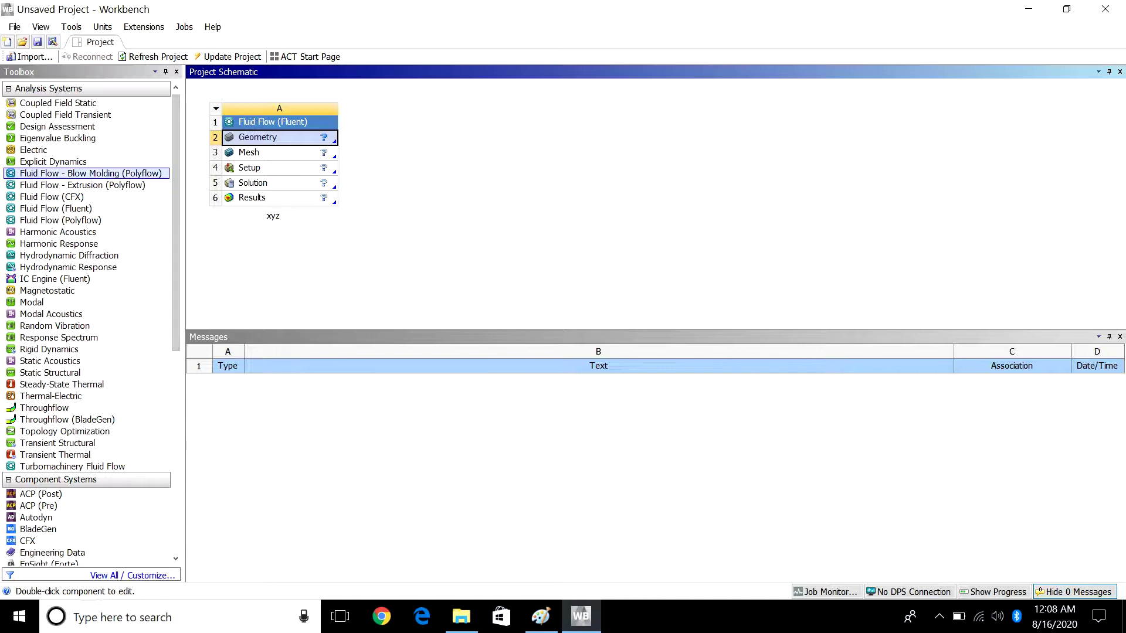
# - Add a standalone Static Structural system beside the Fluid Flow (Fluent) system, keeping its default name
pyautogui.click(87, 161)
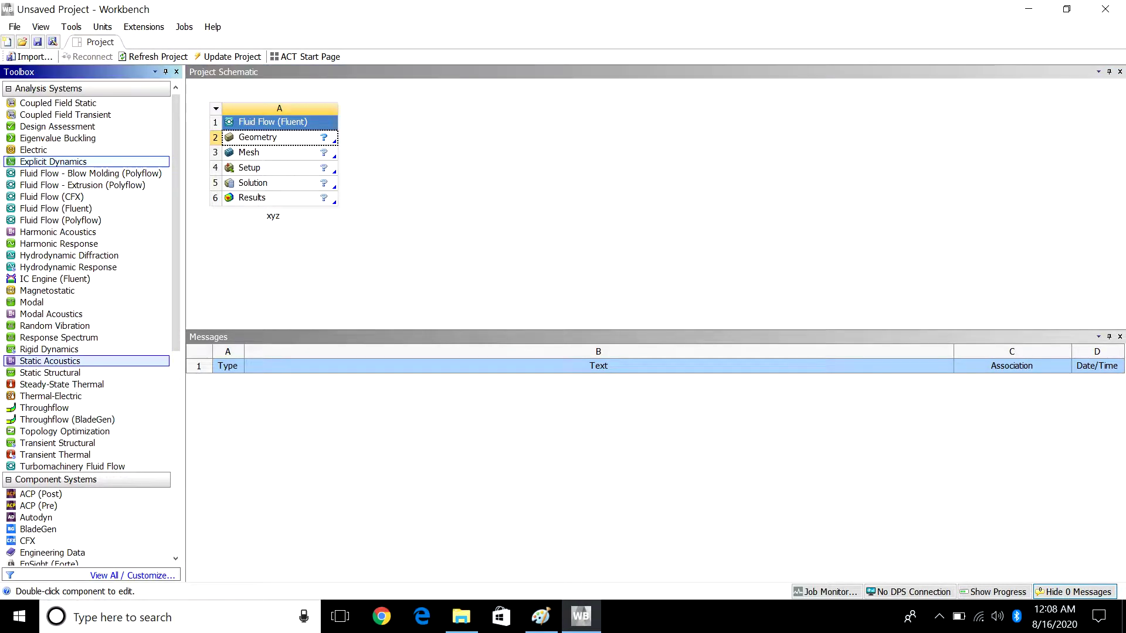
pyautogui.click(86, 373)
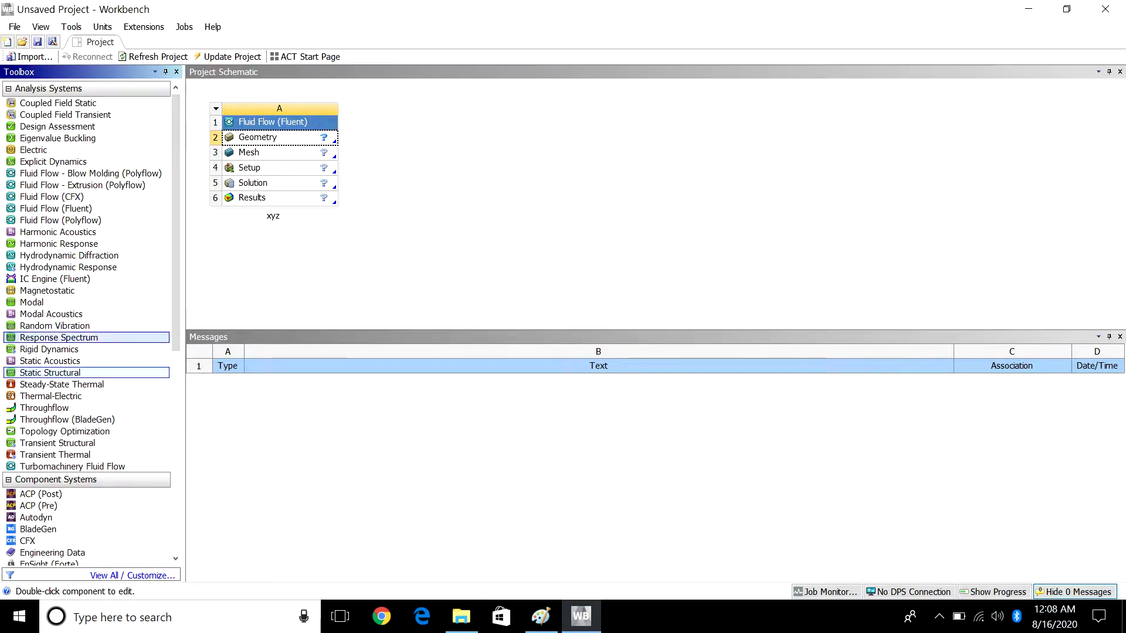
pyautogui.moveTo(86, 373); pyautogui.dragTo(419, 134)
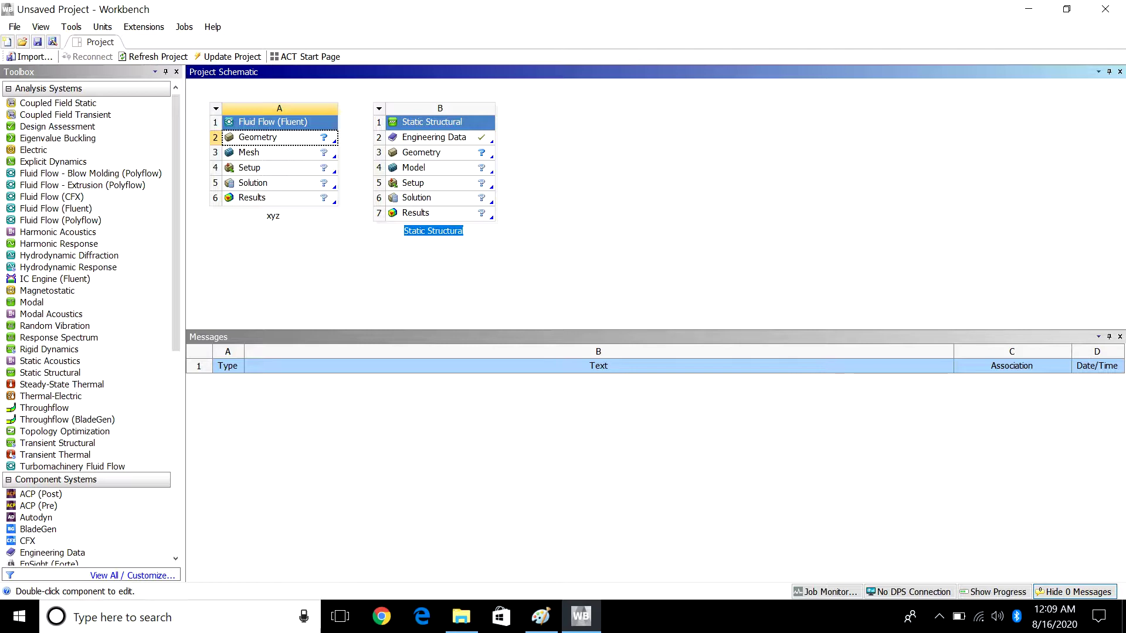
pyautogui.press('Return')
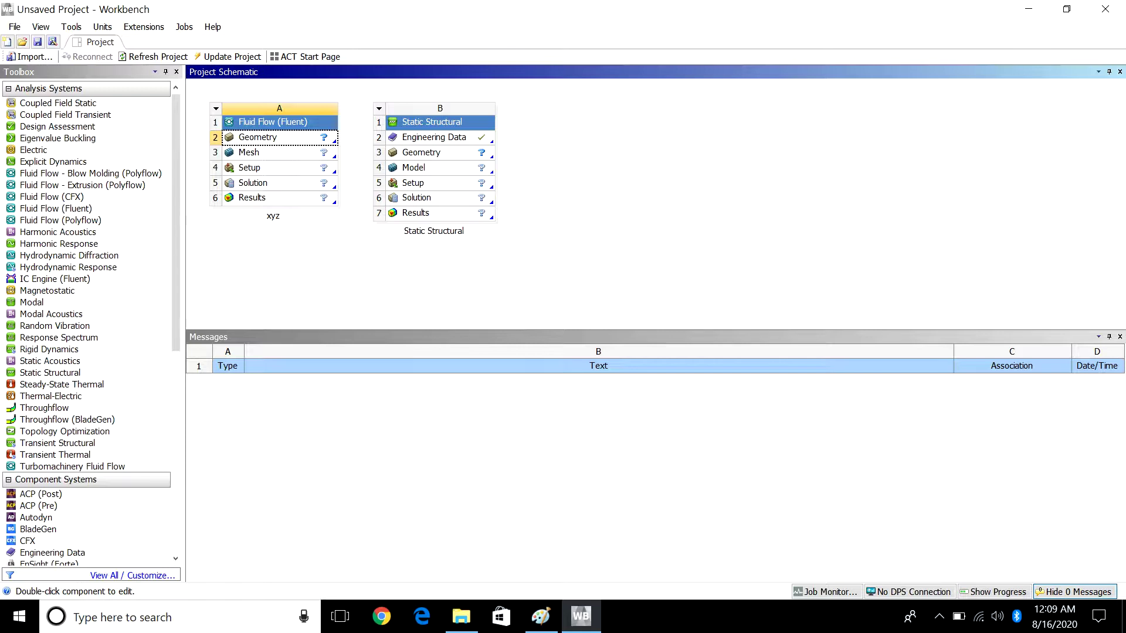
# - Open the Fluid Flow (Fluent) system's Geometry in SpaceClaim and close SpaceClaim without modelling anything
pyautogui.rightClick(278, 139)
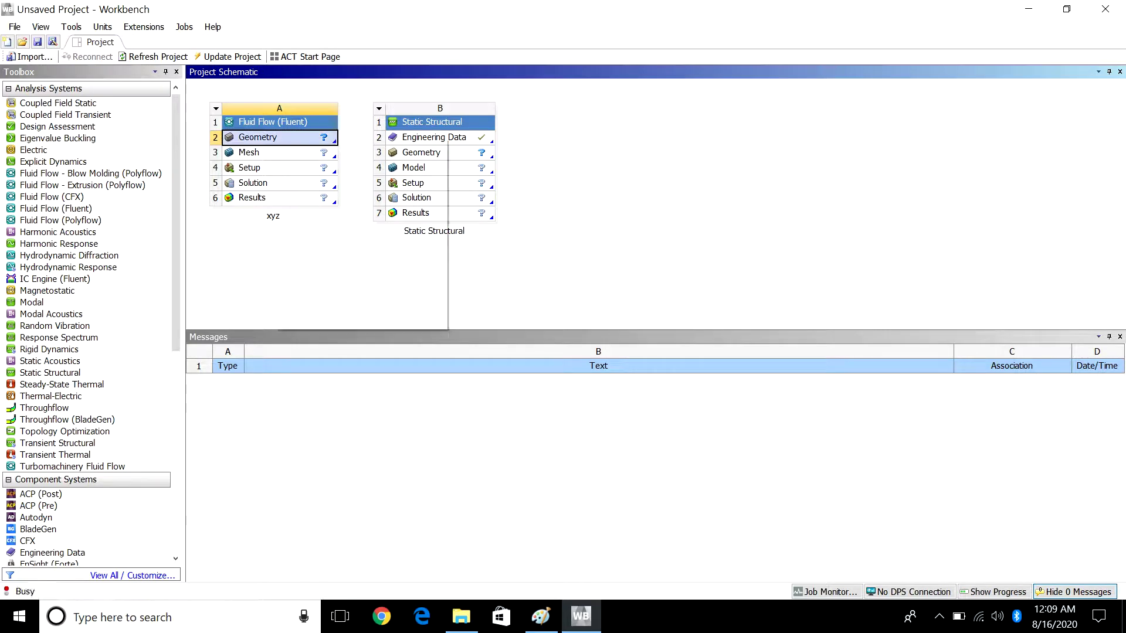
pyautogui.click(310, 144)
pyautogui.rightClick(311, 139)
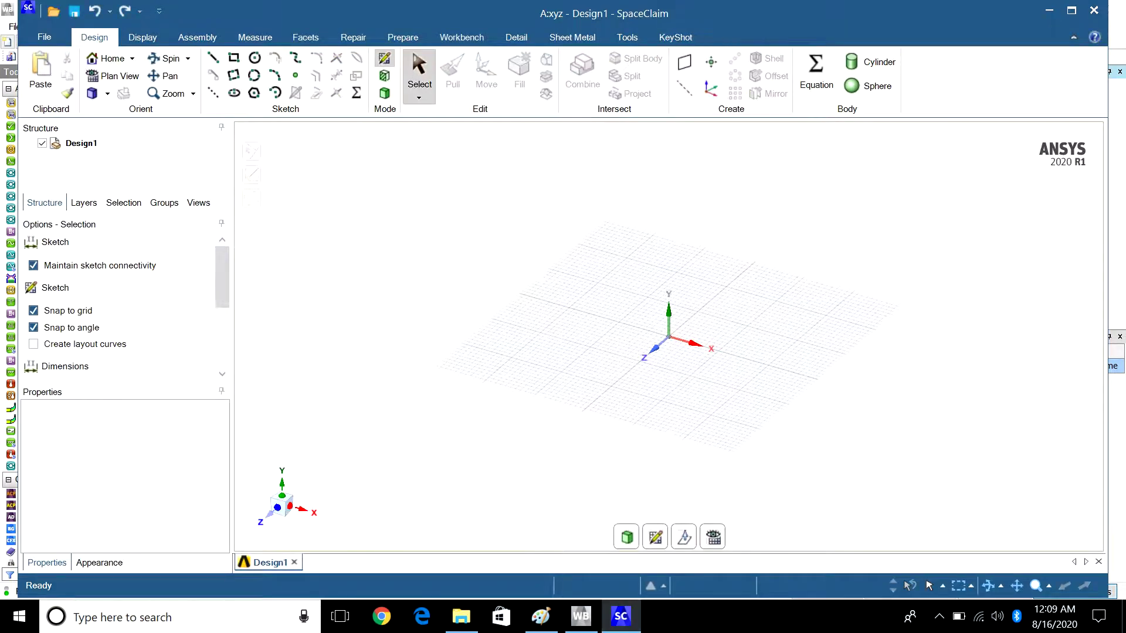
pyautogui.click(1093, 10)
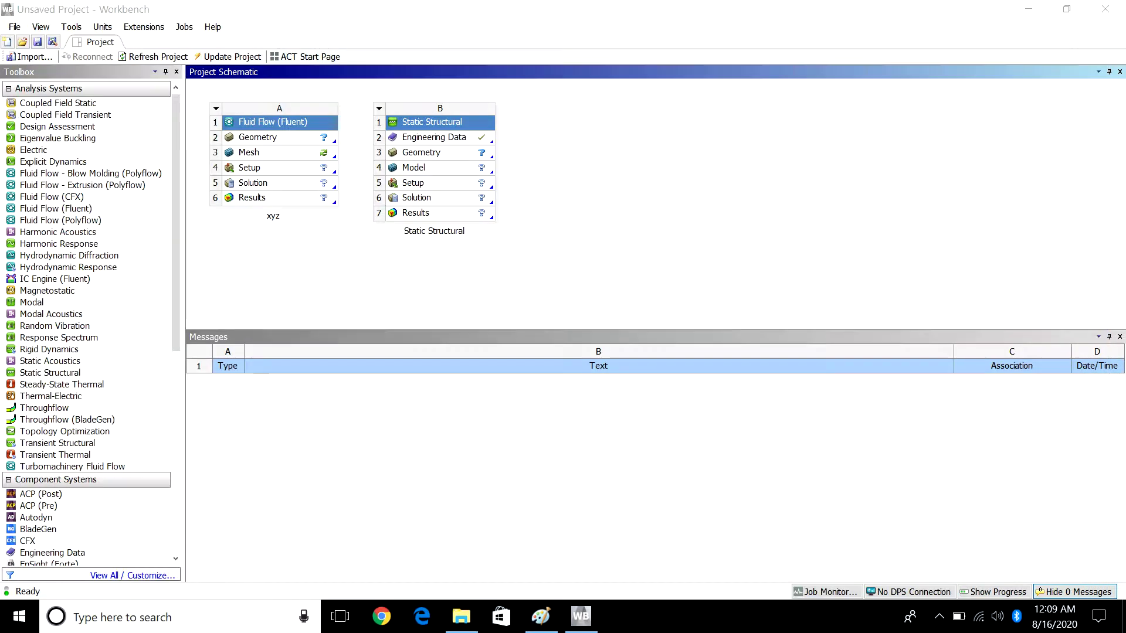
# - Start a new DesignModeler geometry for the Fluid Flow (Fluent) system
pyautogui.click(272, 139)
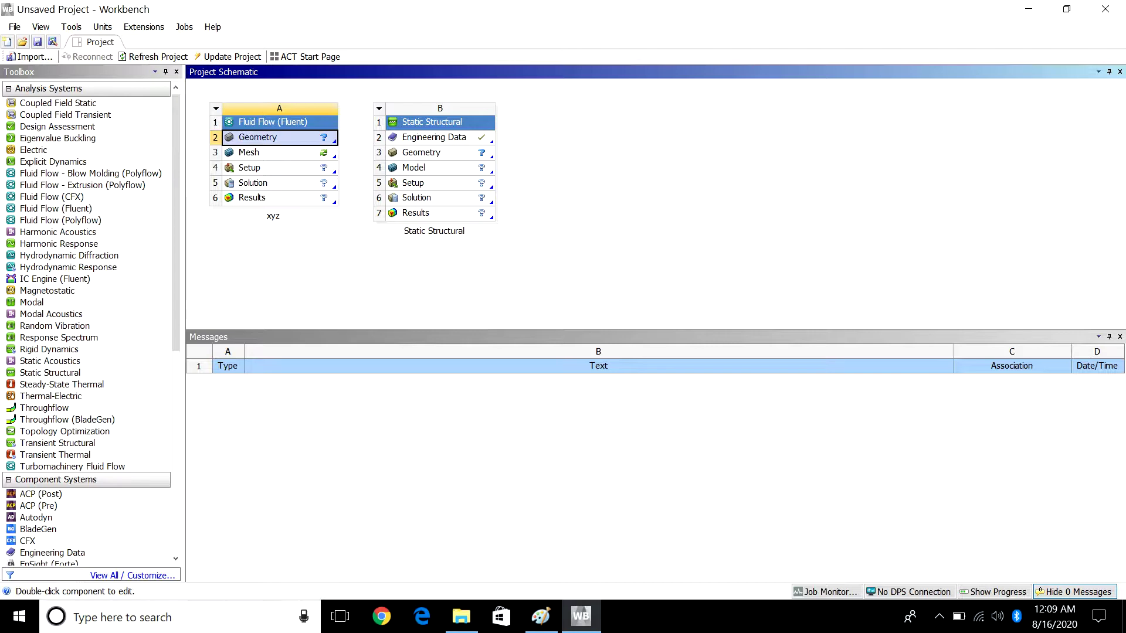
pyautogui.rightClick(272, 139)
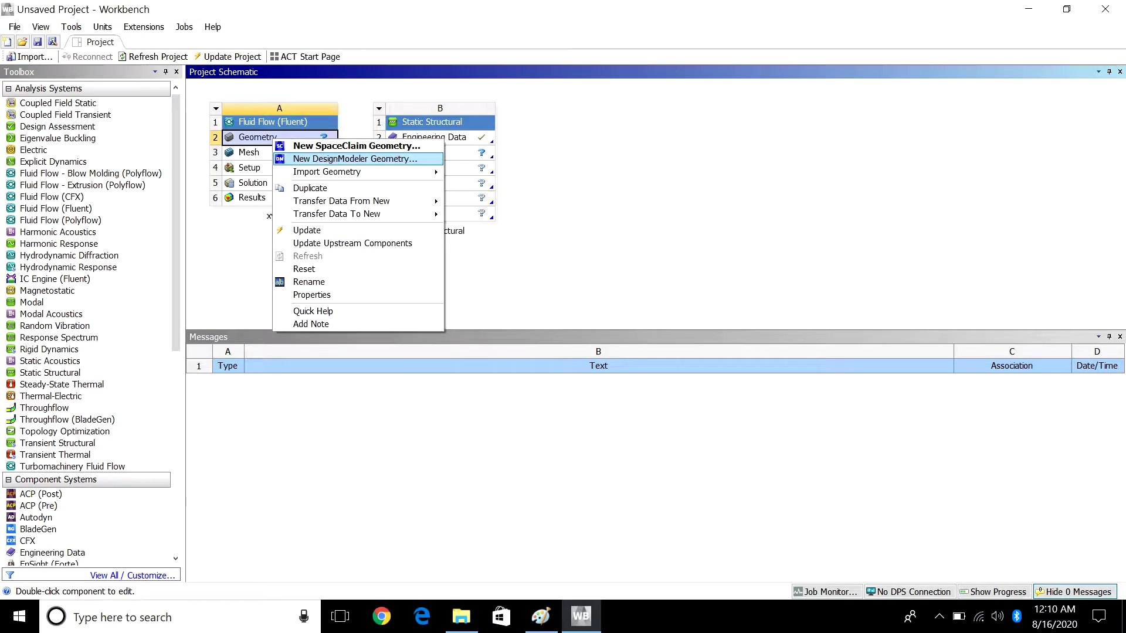
pyautogui.click(351, 158)
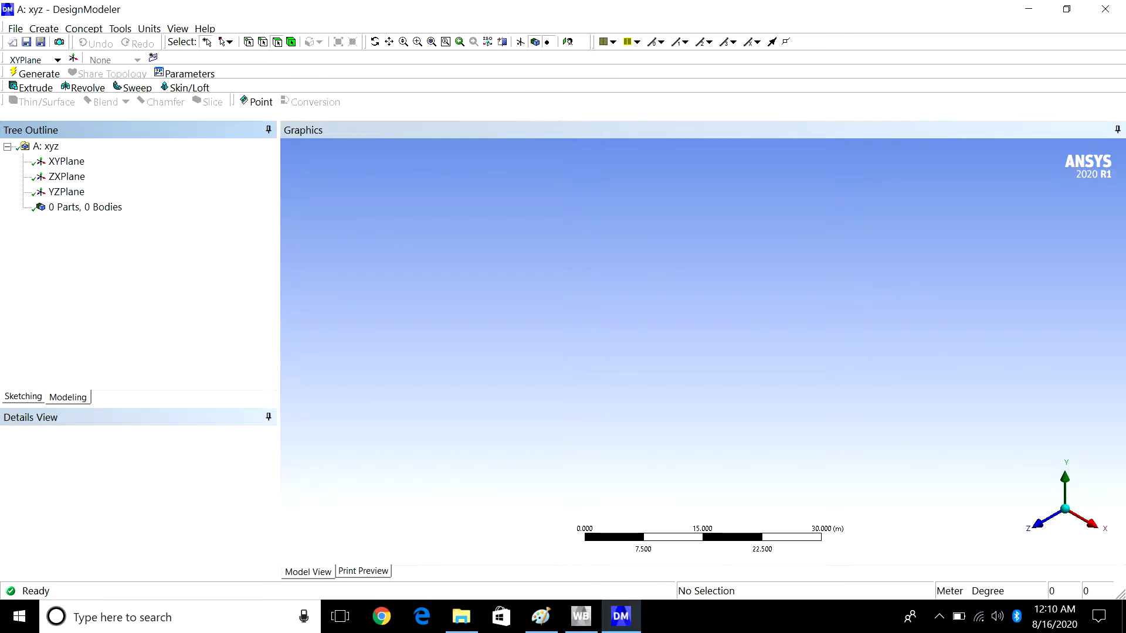
# - Review the inlet, membrane and outlet sketch in Paint, and return to DesignModeler in a maximized window
pyautogui.press('super+Down')
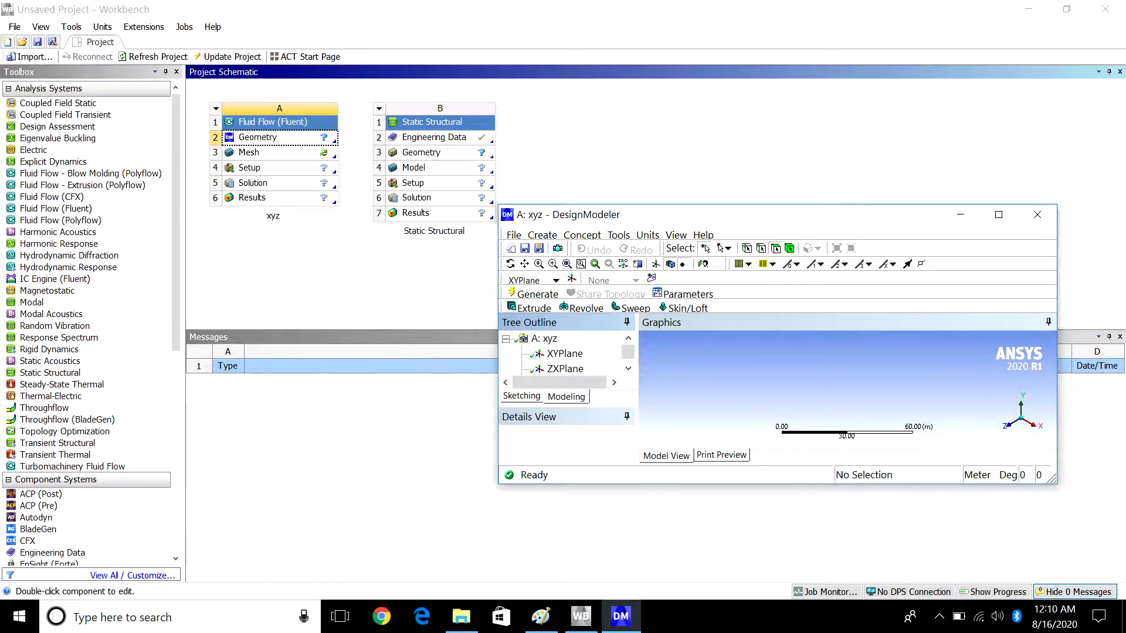
pyautogui.click(628, 368)
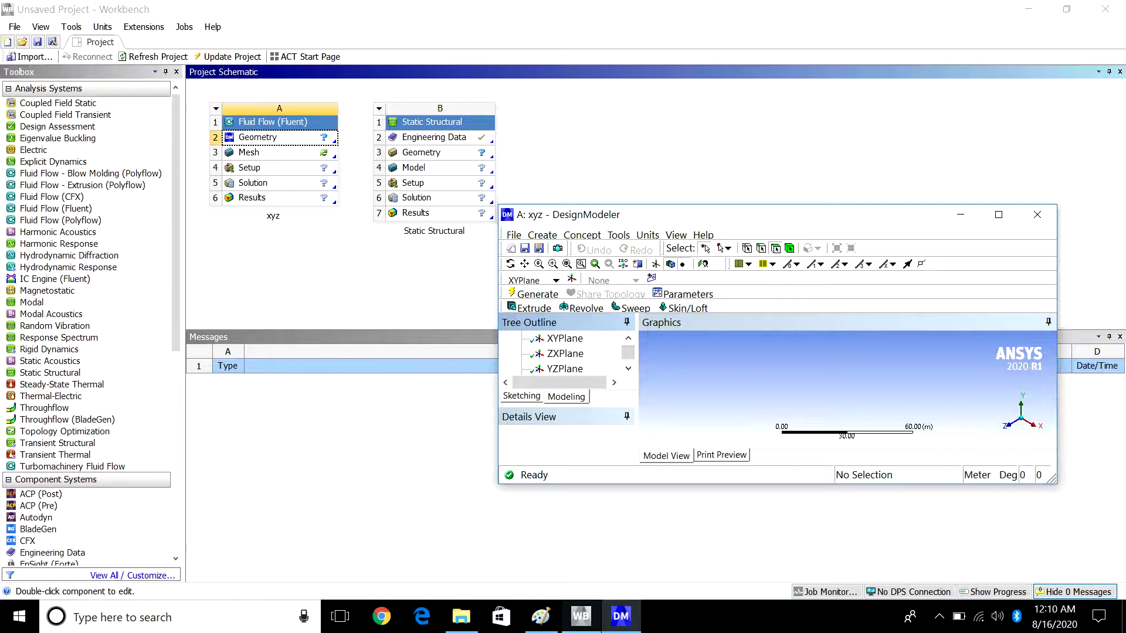
pyautogui.click(541, 615)
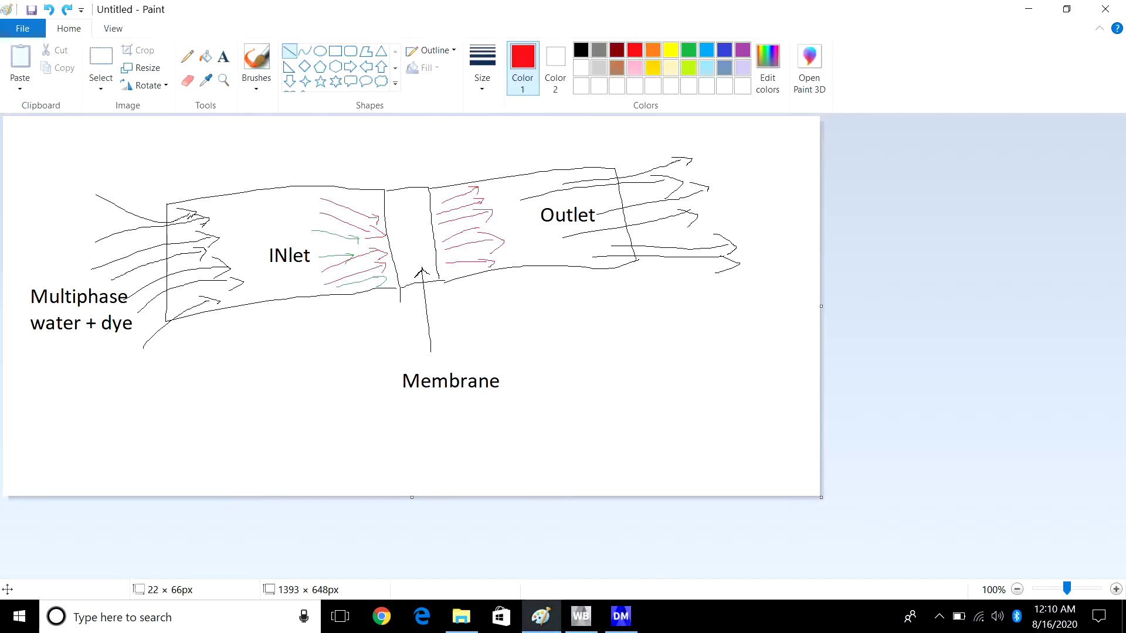
pyautogui.click(541, 616)
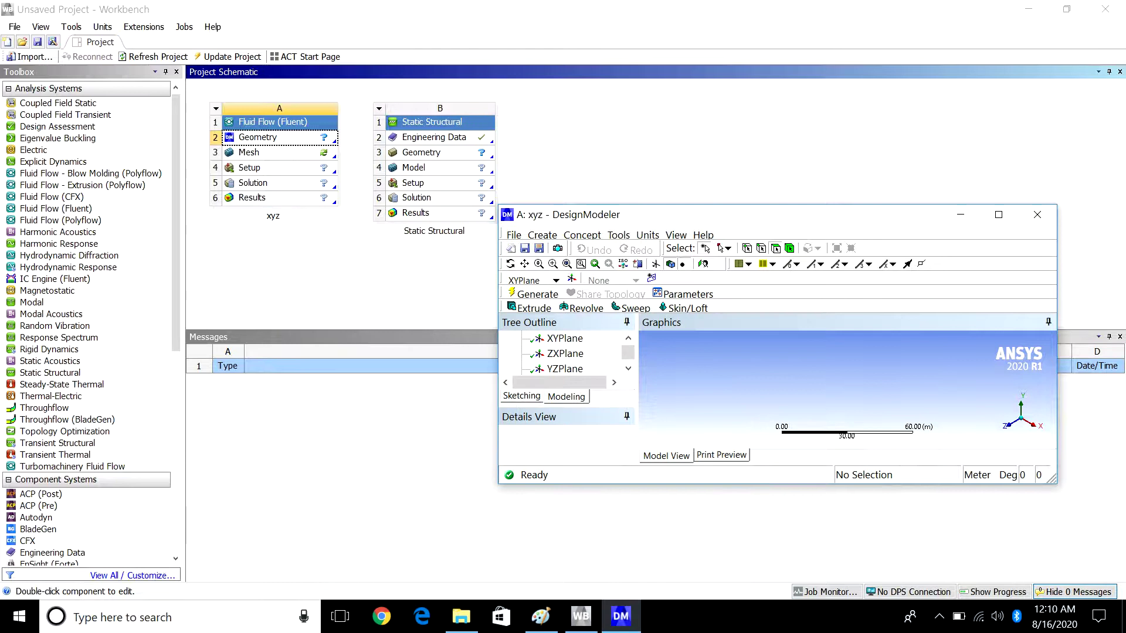
pyautogui.click(998, 215)
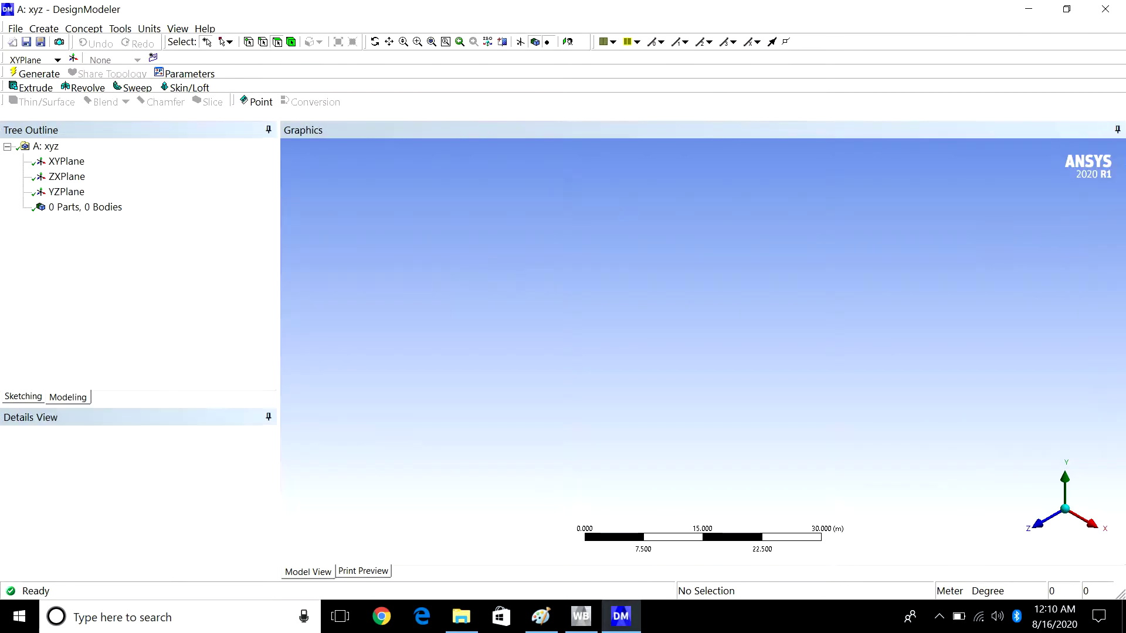
# - Select the XYPlane and look at it face-on
pyautogui.rightClick(66, 162)
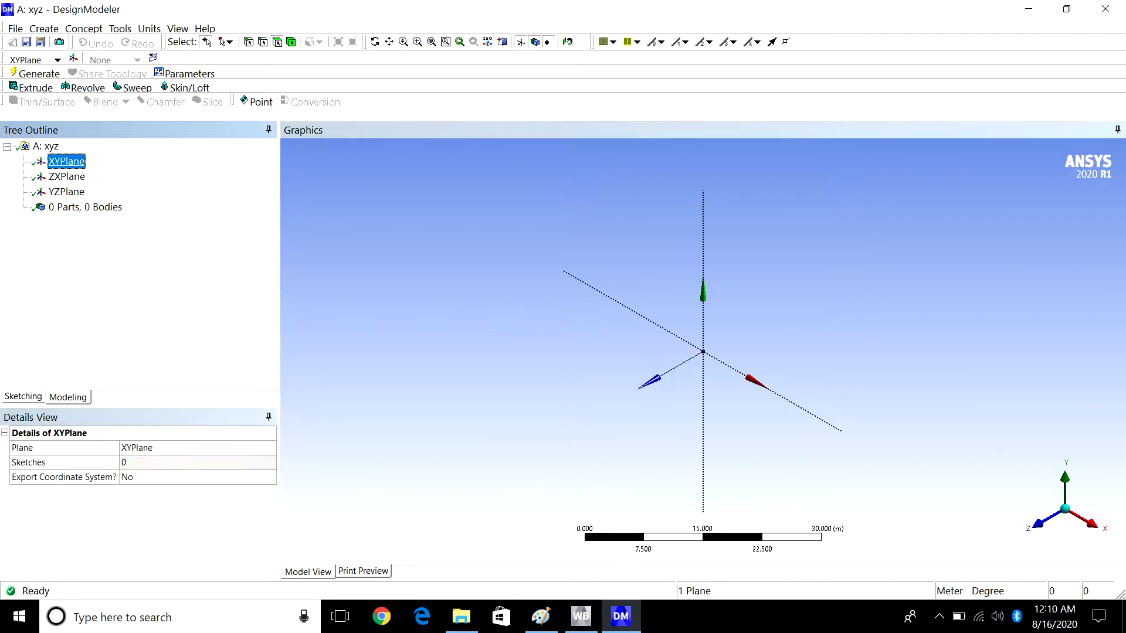
pyautogui.click(97, 170)
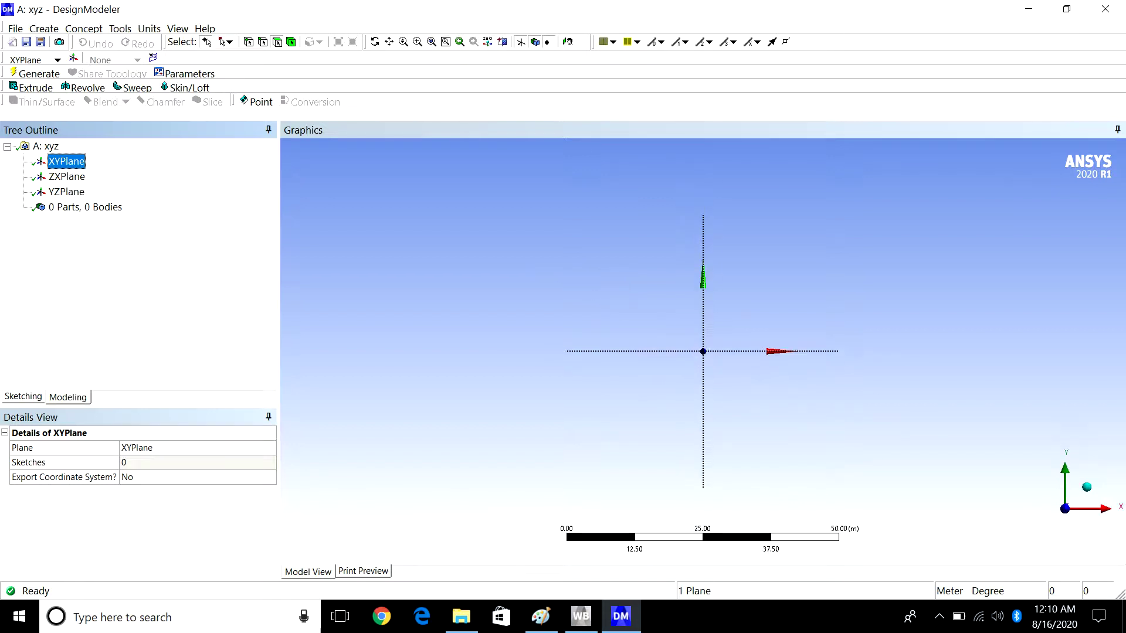
pyautogui.scroll(-2, 703, 352)
pyautogui.scroll(5, 703, 351)
pyautogui.click(645, 293)
pyautogui.press('Down')
pyautogui.press('Up')
pyautogui.press('Left')
pyautogui.press('Left')
pyautogui.press('Right')
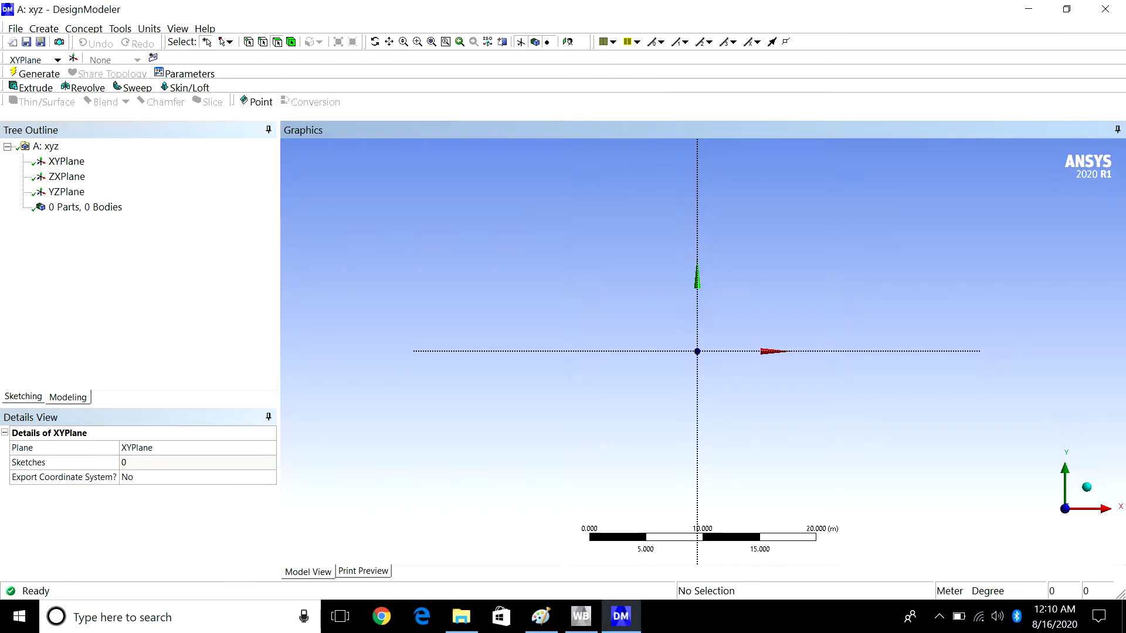
pyautogui.click(23, 397)
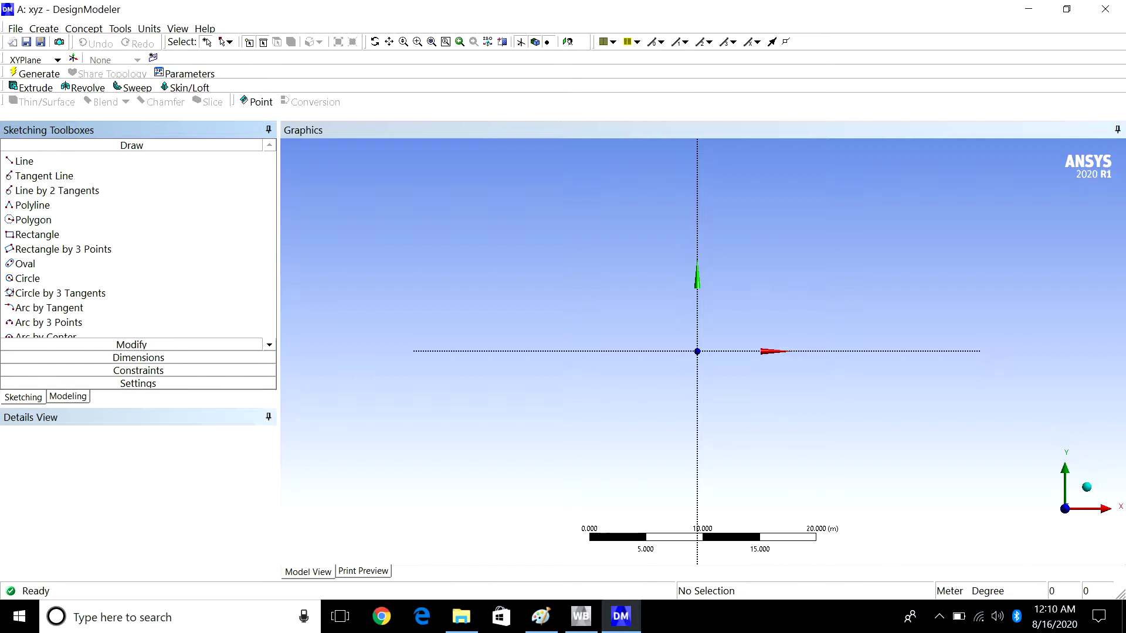
pyautogui.click(68, 397)
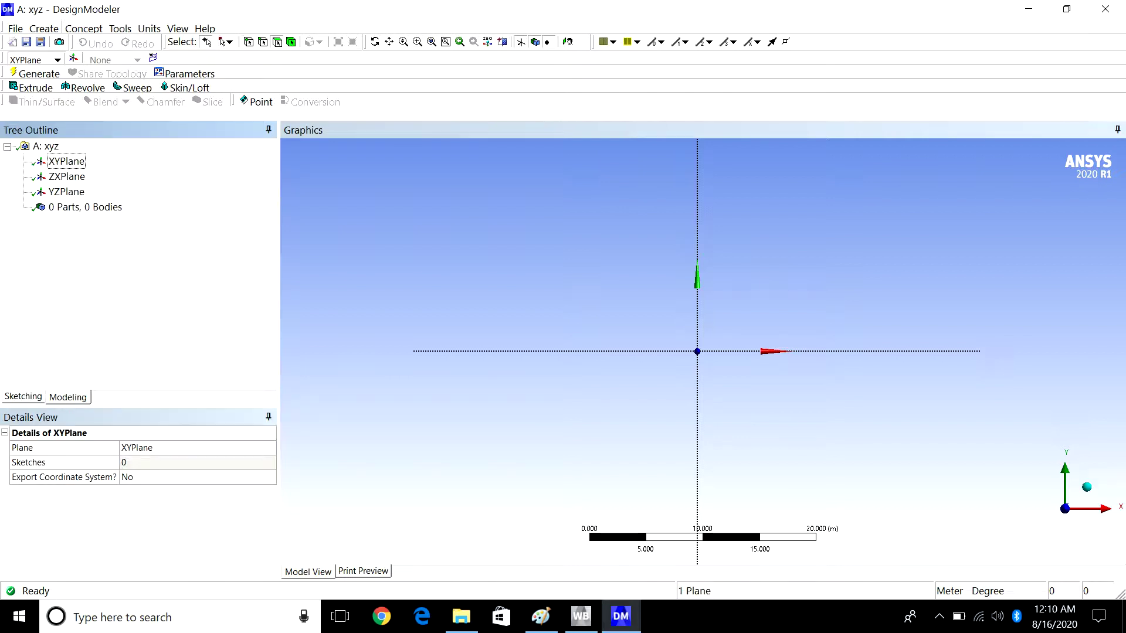
pyautogui.click(44, 29)
pyautogui.moveTo(64, 309)
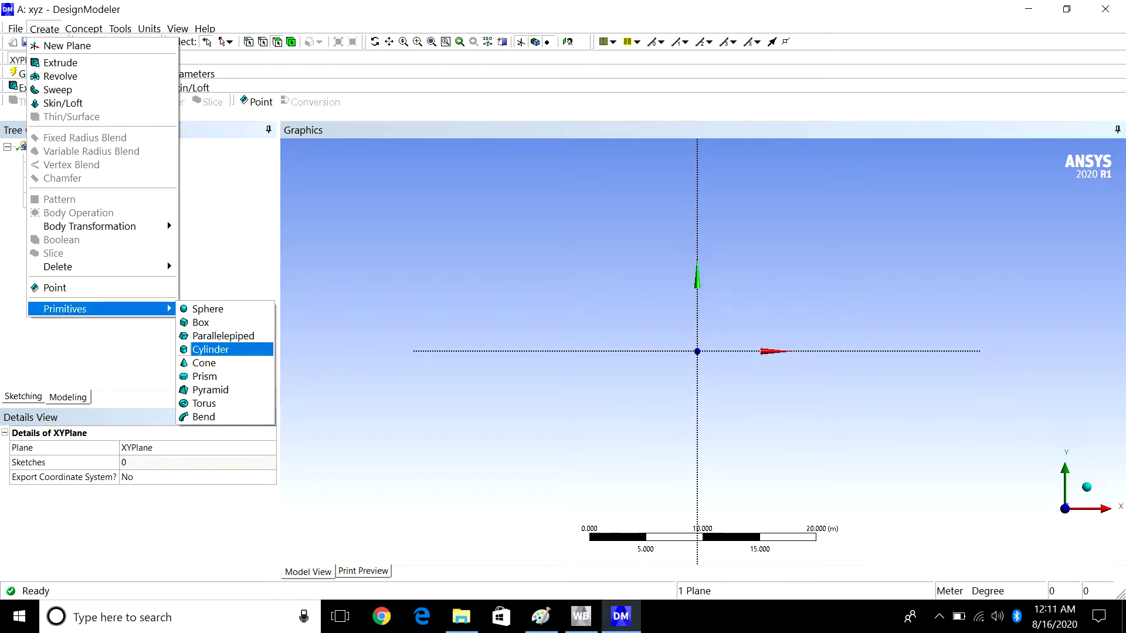
pyautogui.click(364, 253)
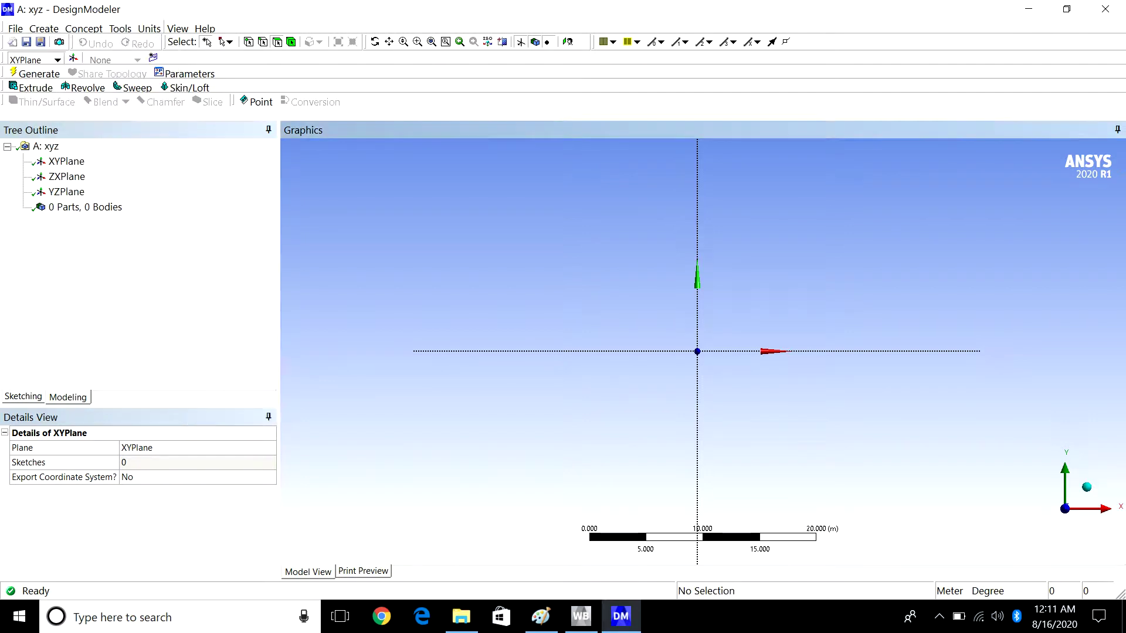
# - Change the model's length unit to inches
pyautogui.click(149, 29)
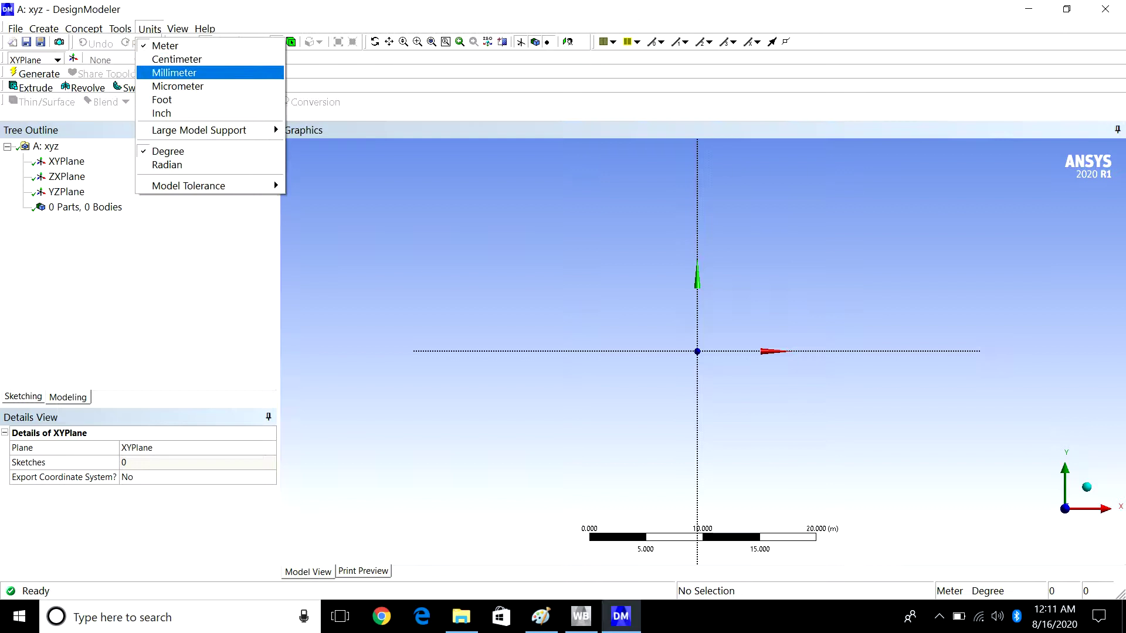
pyautogui.click(162, 113)
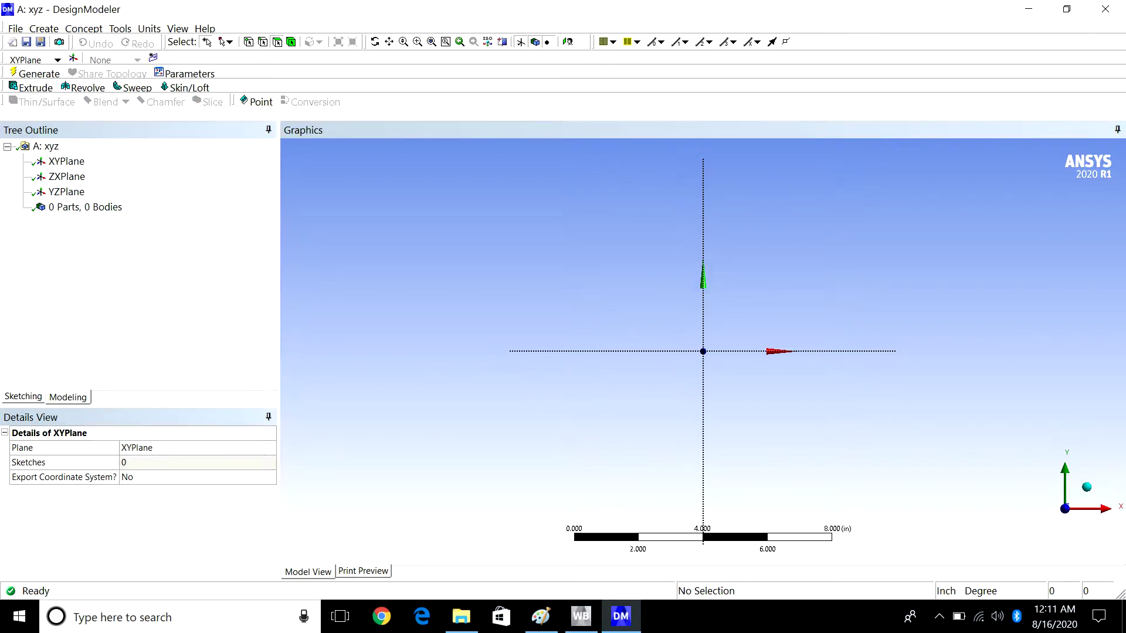
# - Start a cylinder primitive on the XYPlane, adding material, for the first flow section
pyautogui.click(44, 29)
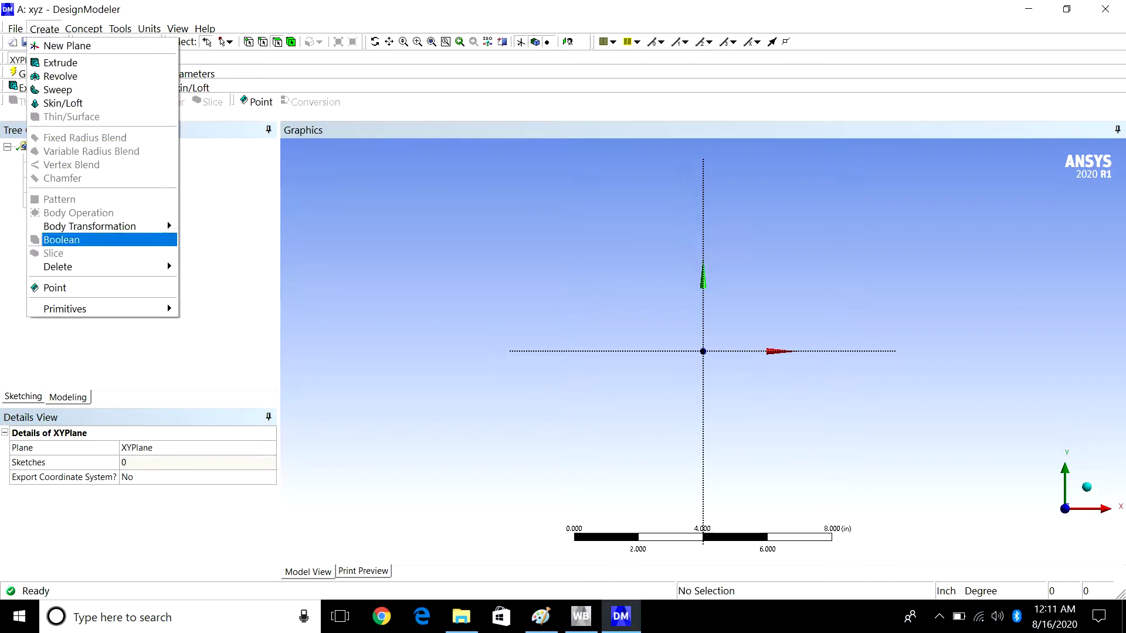
pyautogui.moveTo(64, 309)
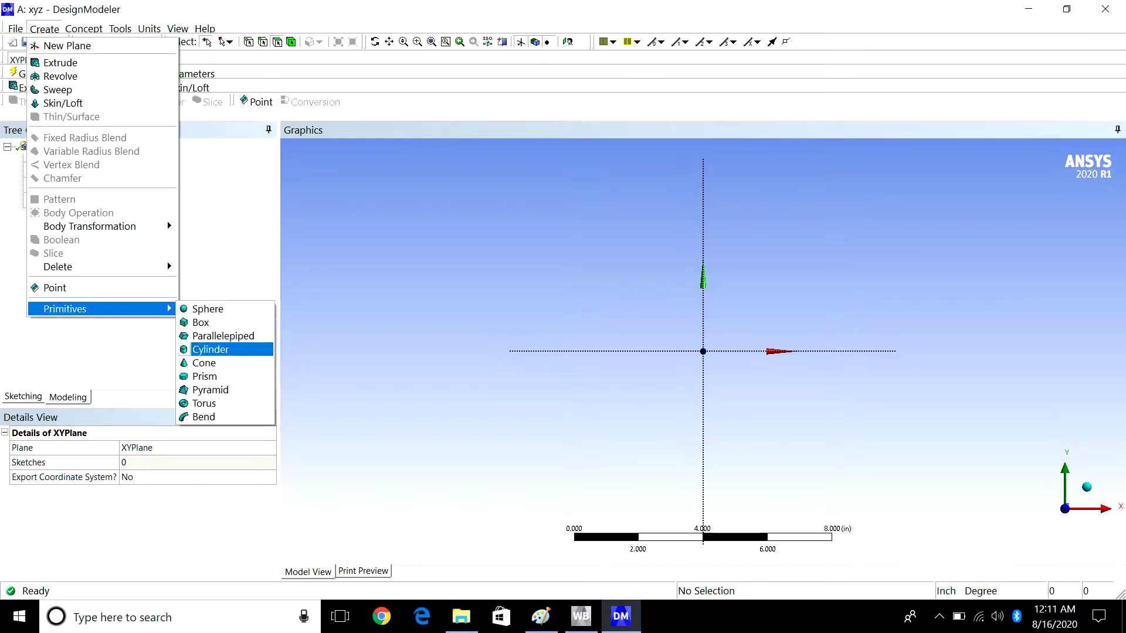
pyautogui.click(211, 349)
pyautogui.hscroll(3, 703, 351)
pyautogui.scroll(4, 703, 351)
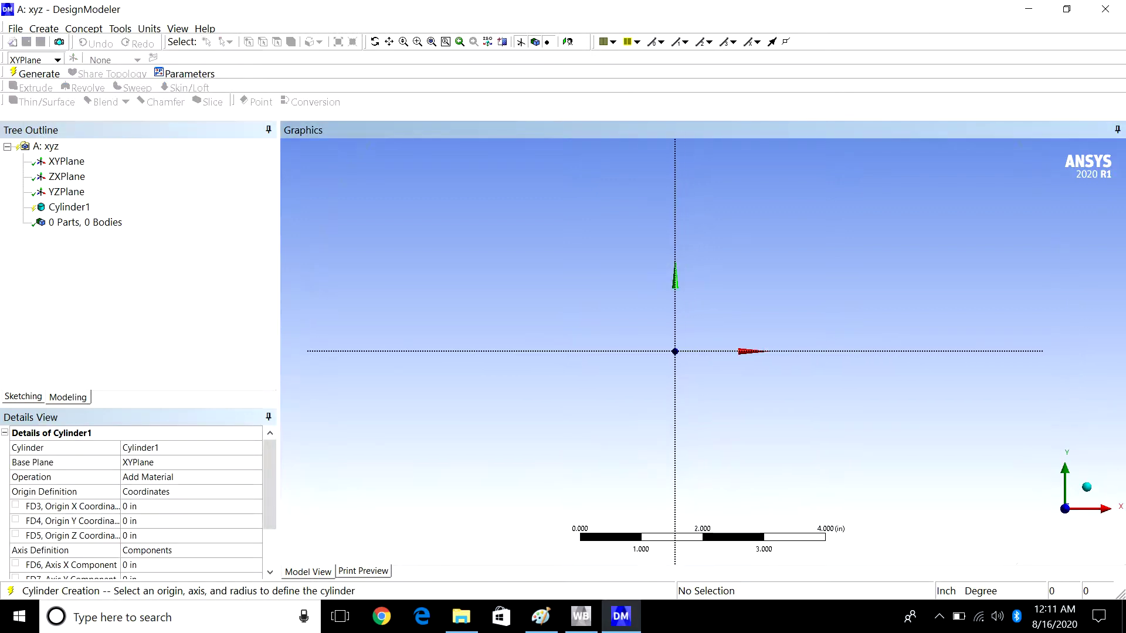
pyautogui.scroll(-5, 696, 352)
pyautogui.scroll(-1, 696, 351)
pyautogui.press('Left')
pyautogui.press('Left')
pyautogui.press('Left')
pyautogui.press('Left')
pyautogui.press('Left')
pyautogui.press('Left')
pyautogui.press('Left')
pyautogui.press('Left')
pyautogui.press('Left')
pyautogui.press('Left')
pyautogui.press('Left')
pyautogui.press('Left')
pyautogui.press('Left')
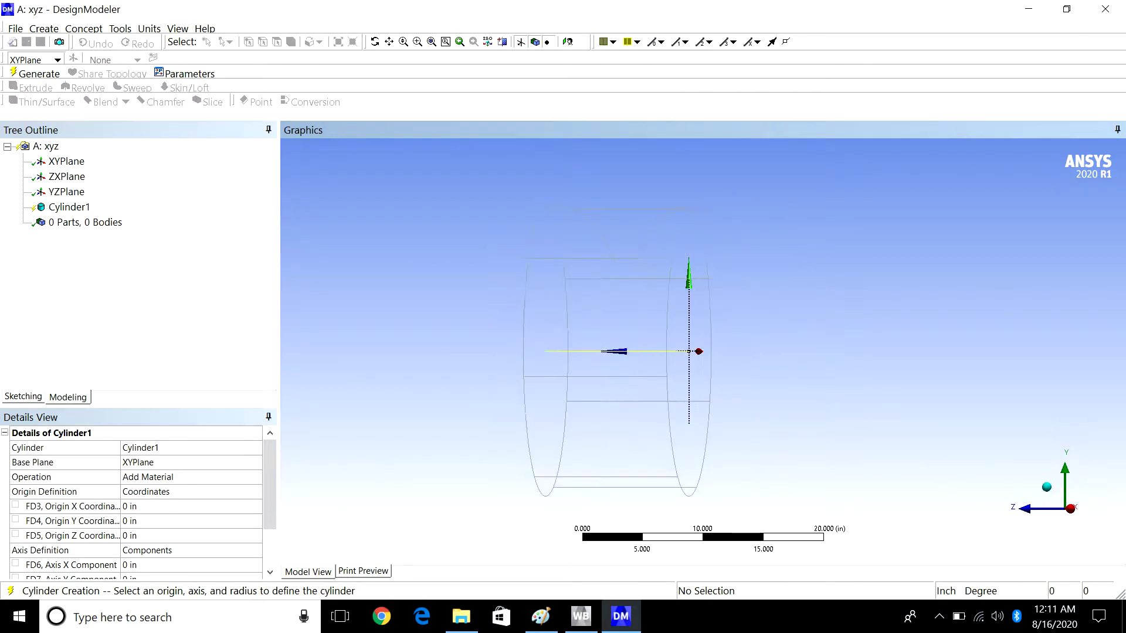
# - Set the first cylinder's radius to 3 in
pyautogui.moveTo(269, 484); pyautogui.dragTo(269, 521)
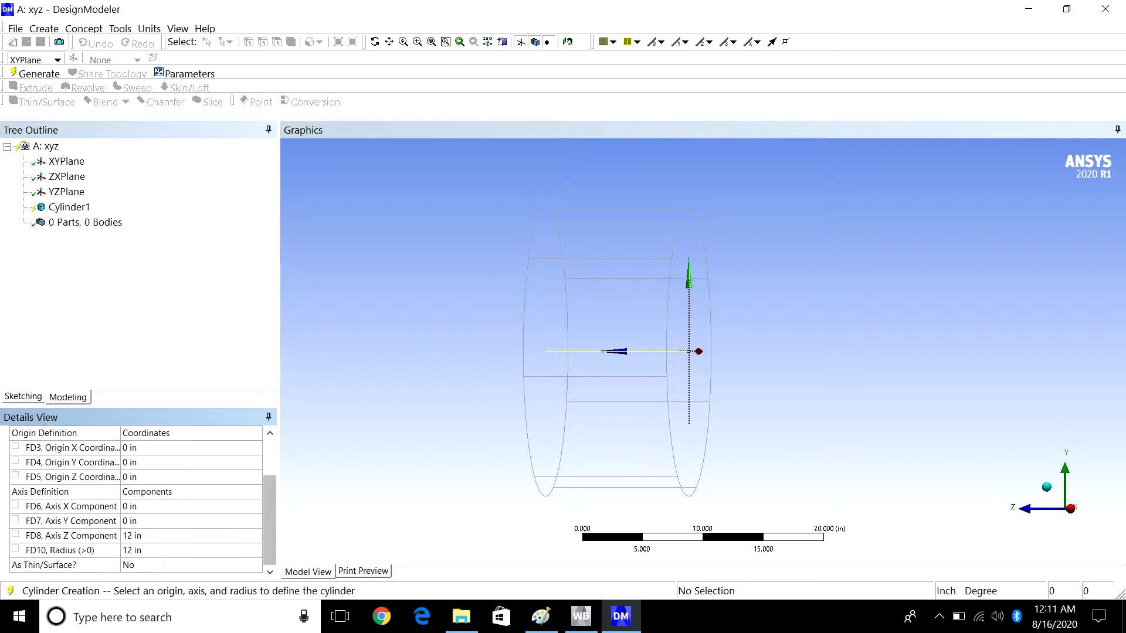
pyautogui.click(149, 552)
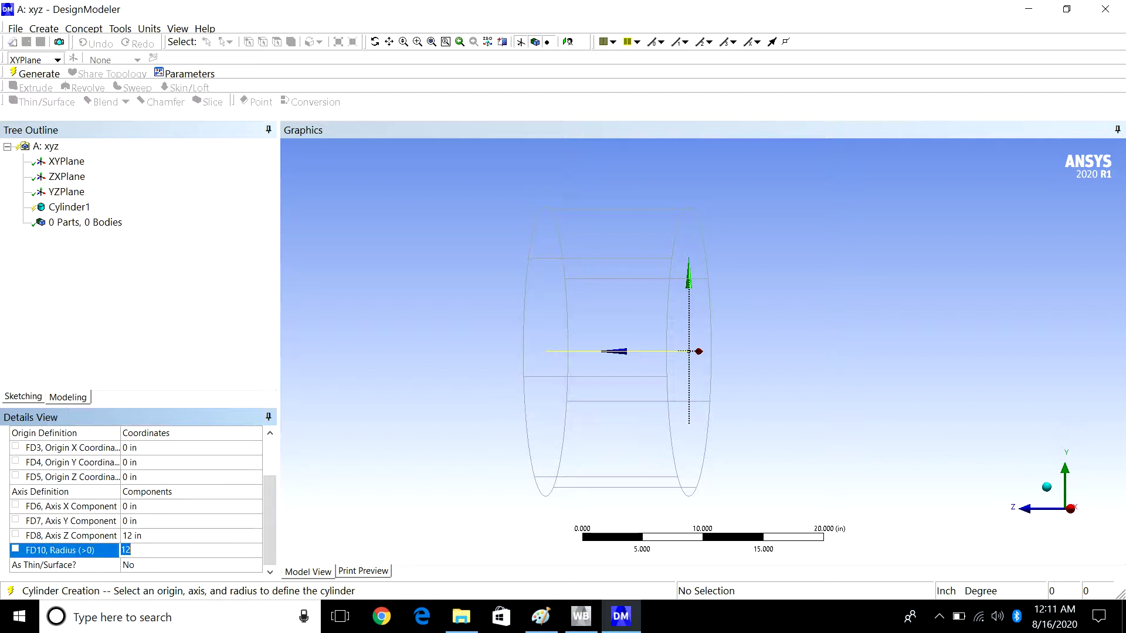
pyautogui.write('3')
pyautogui.press('Return')
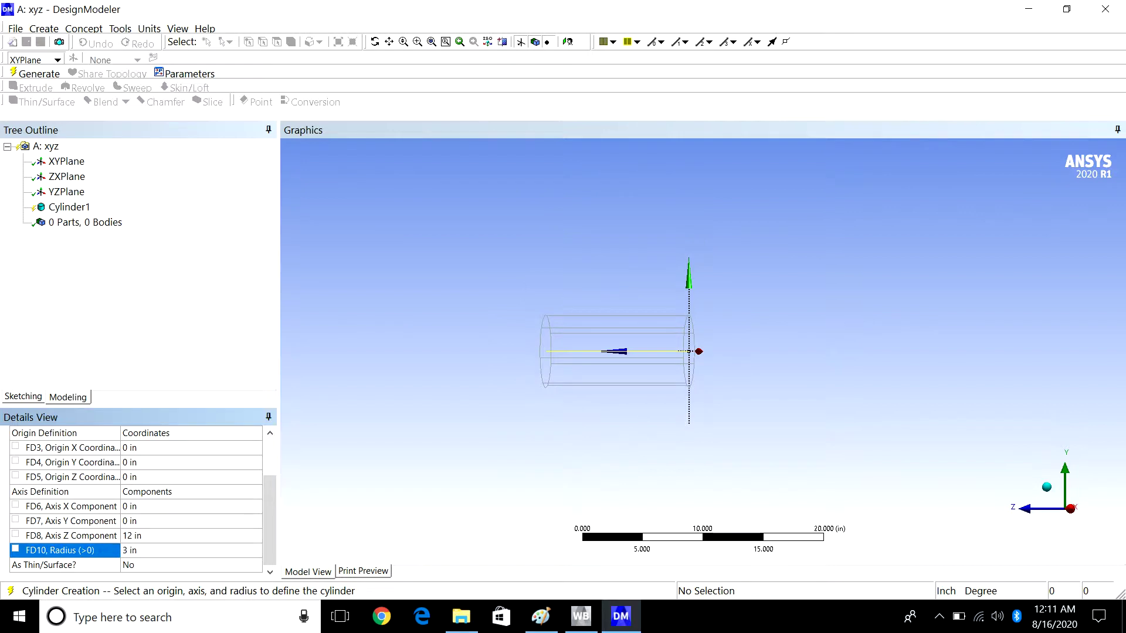
# - Set the first cylinder's axis Z component to 6 in and its radius to 2 in, and generate it
pyautogui.click(149, 536)
pyautogui.write('6')
pyautogui.press('Return')
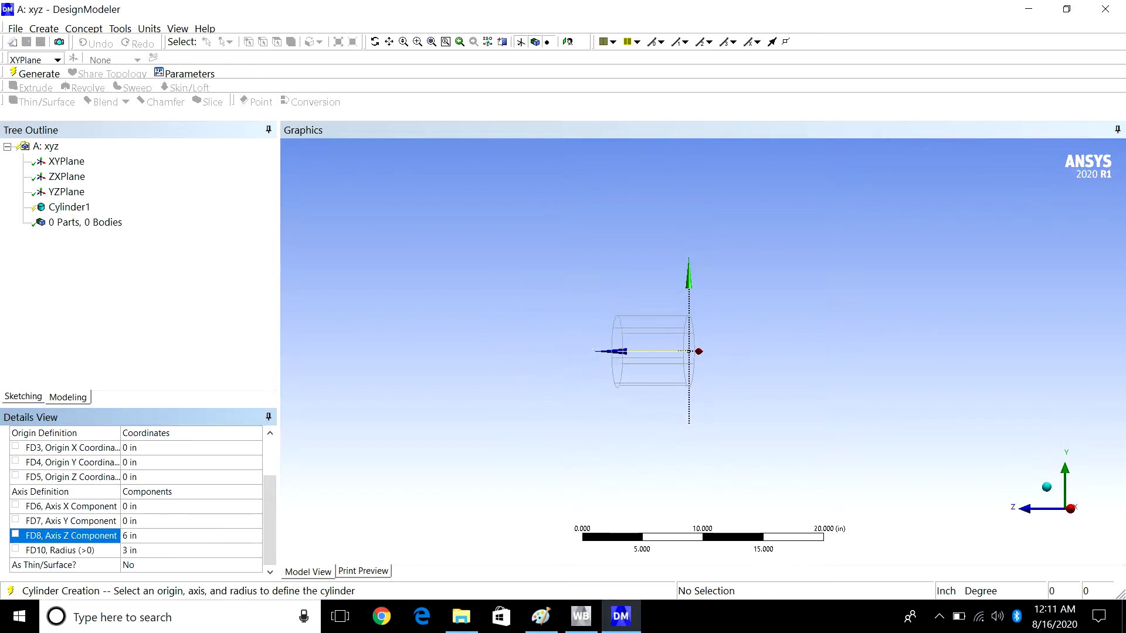
pyautogui.click(149, 550)
pyautogui.write('2')
pyautogui.press('Return')
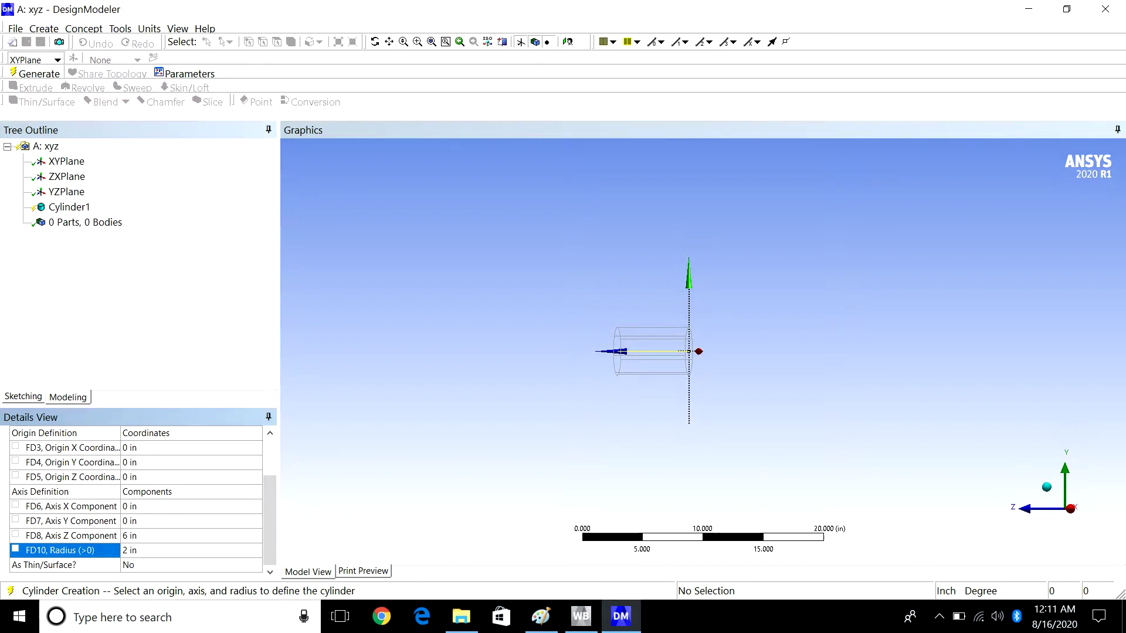
pyautogui.click(36, 73)
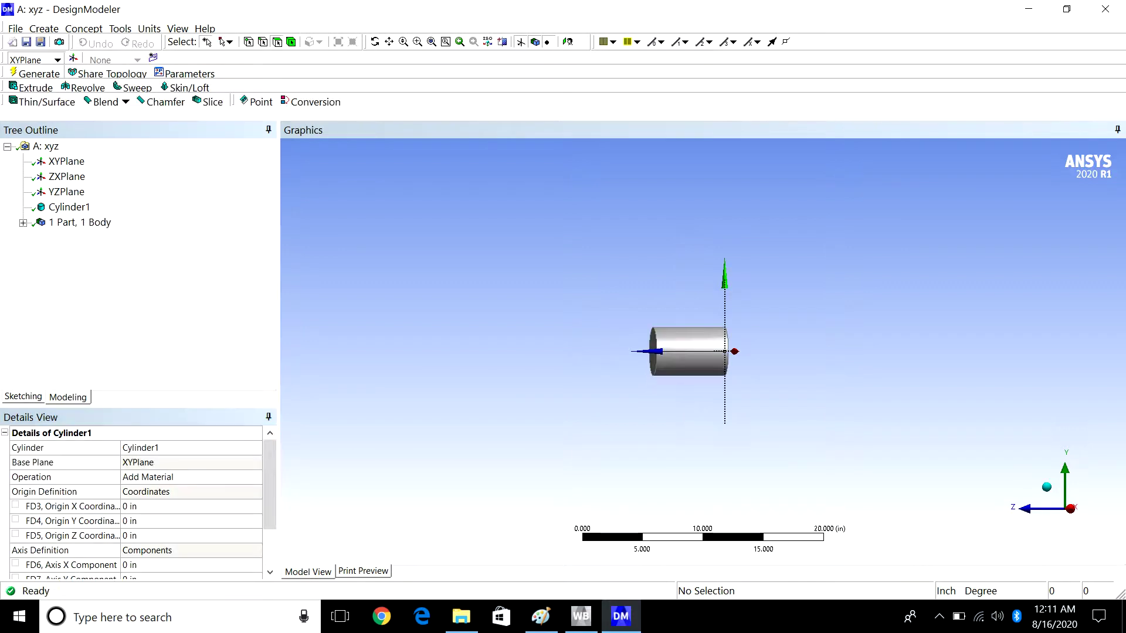
# - Start a second cylinder primitive on the XYPlane with the same origin as the first
pyautogui.moveTo(269, 487); pyautogui.dragTo(270, 524)
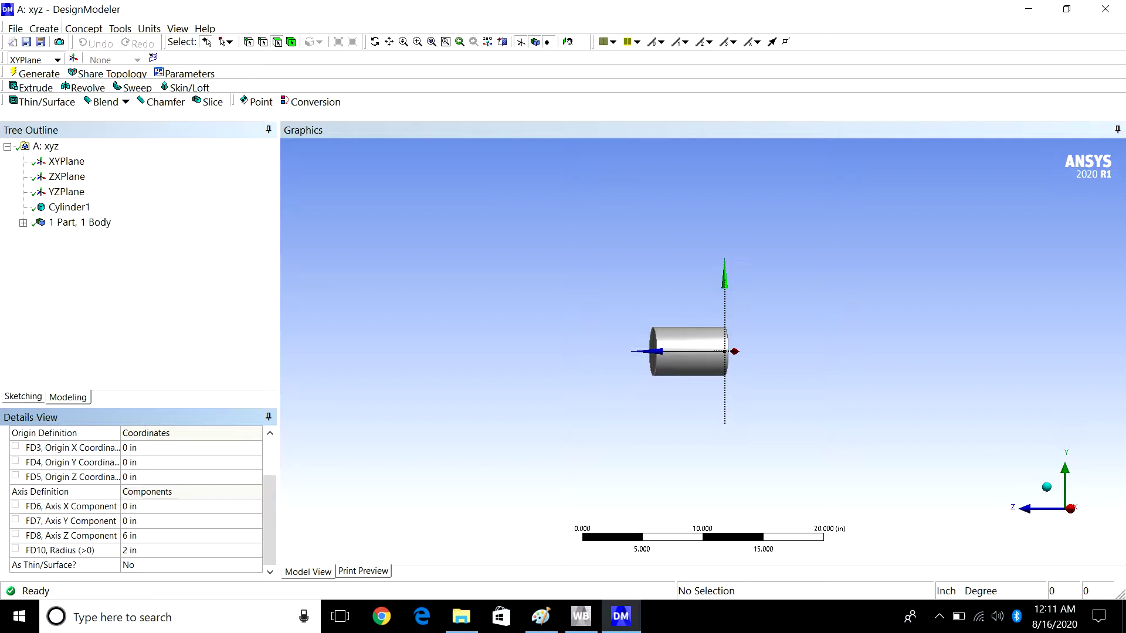
pyautogui.click(44, 29)
pyautogui.moveTo(103, 309)
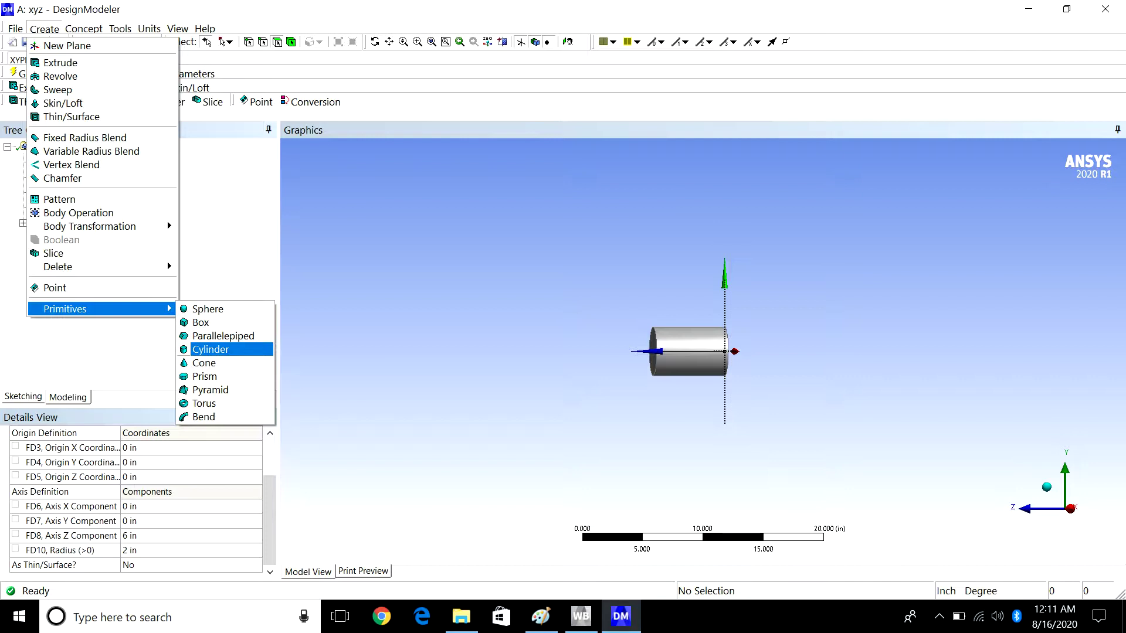
pyautogui.click(210, 349)
pyautogui.scroll(-2, 134, 504)
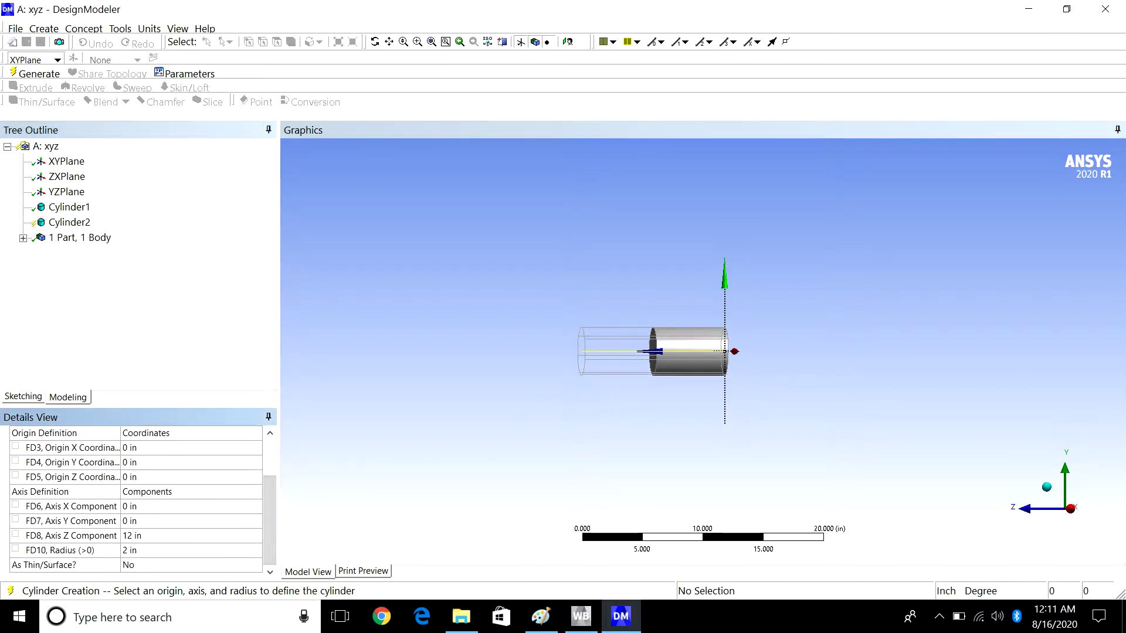
# - Set the second cylinder's axis Z component to -1 in, keep its 2 in radius, and generate it
pyautogui.click(141, 535)
pyautogui.click(141, 551)
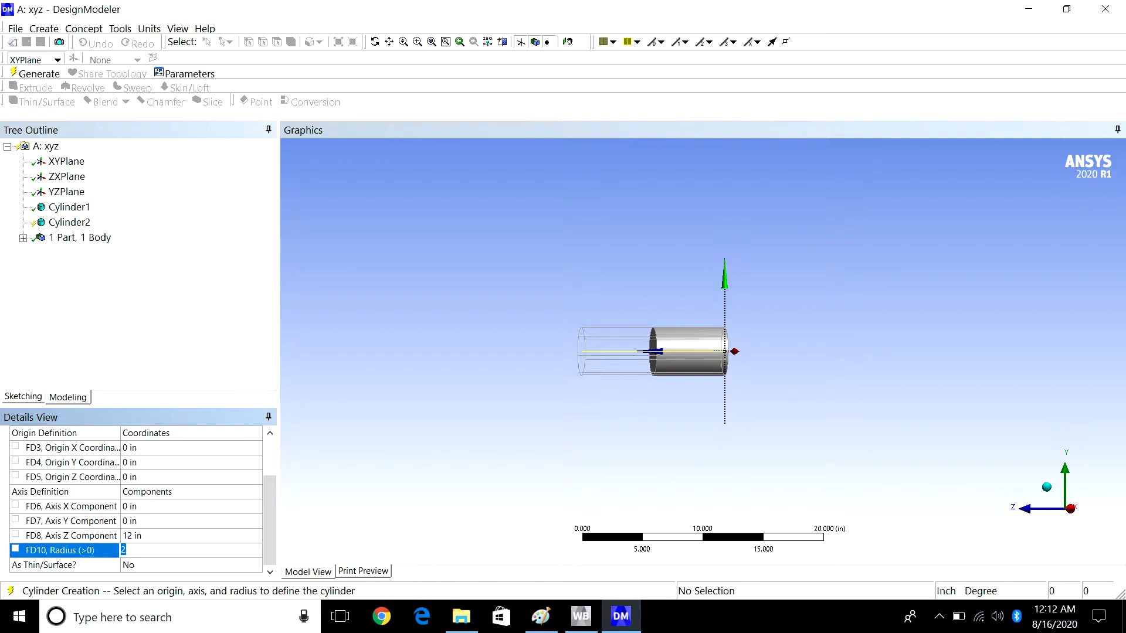
pyautogui.click(141, 536)
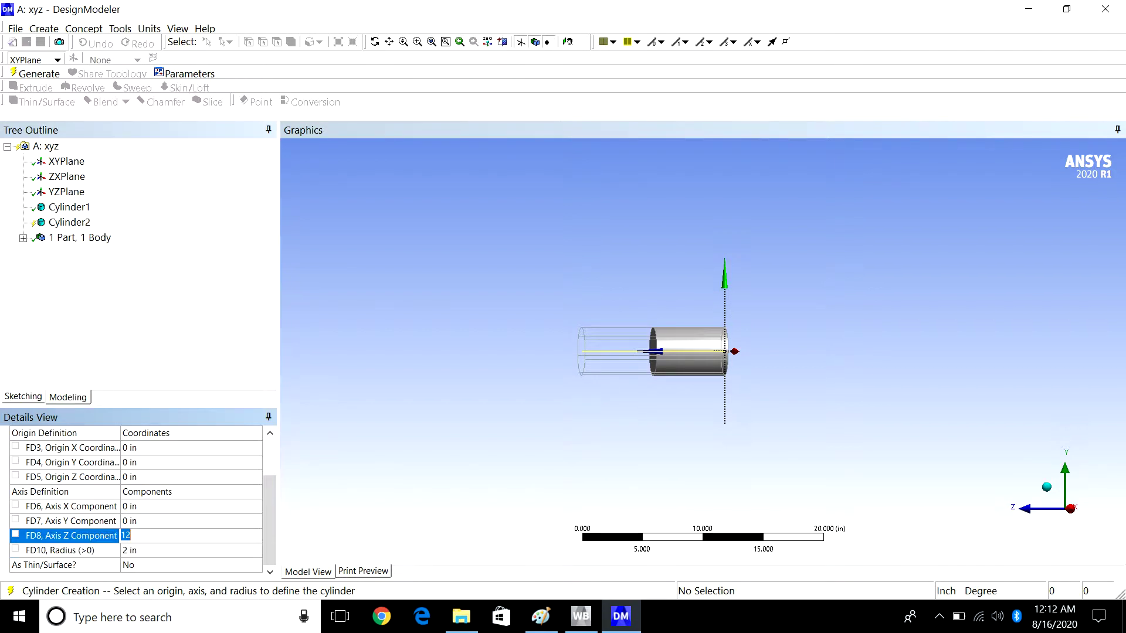
pyautogui.press('BackSpace')
pyautogui.write('-1')
pyautogui.press('Return')
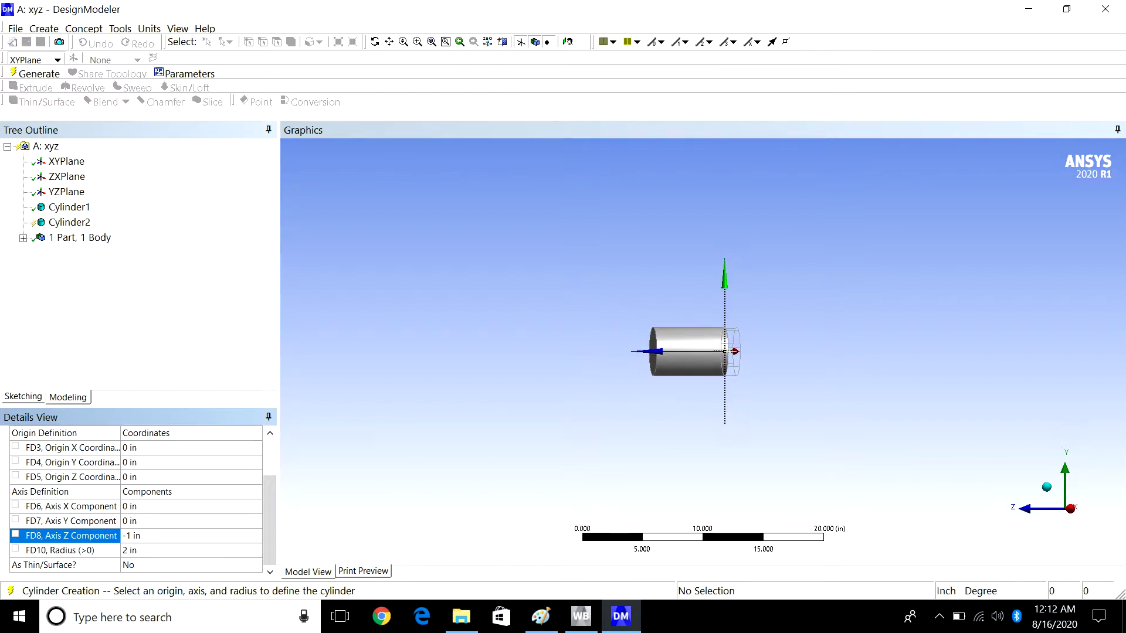
pyautogui.moveTo(703, 351); pyautogui.dragTo(684, 352, button='middle')
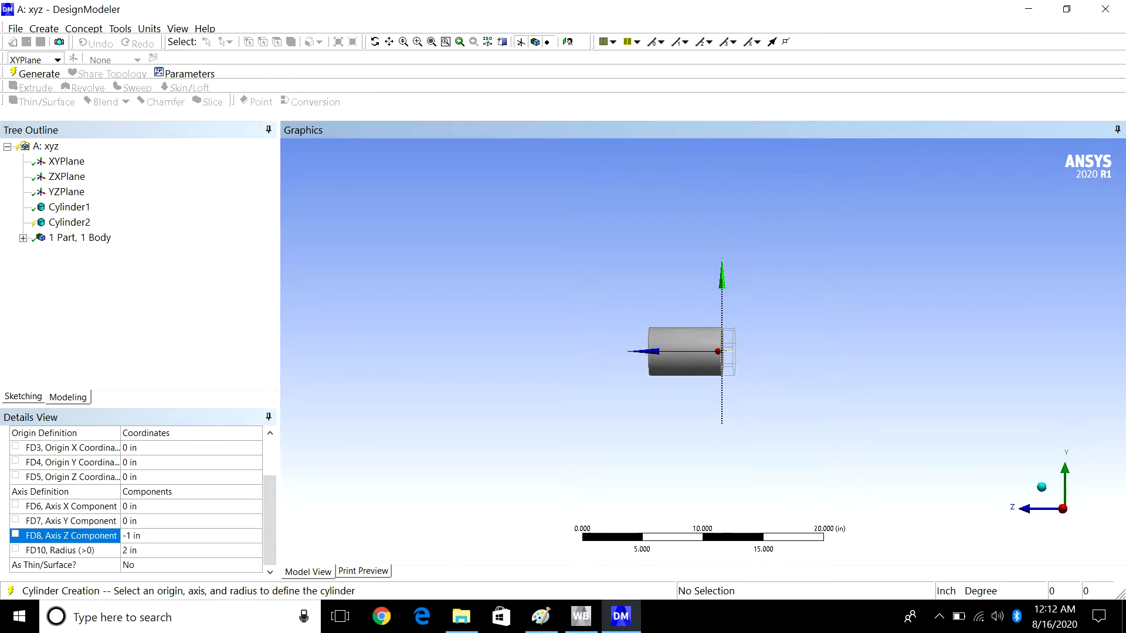
pyautogui.press('F5')
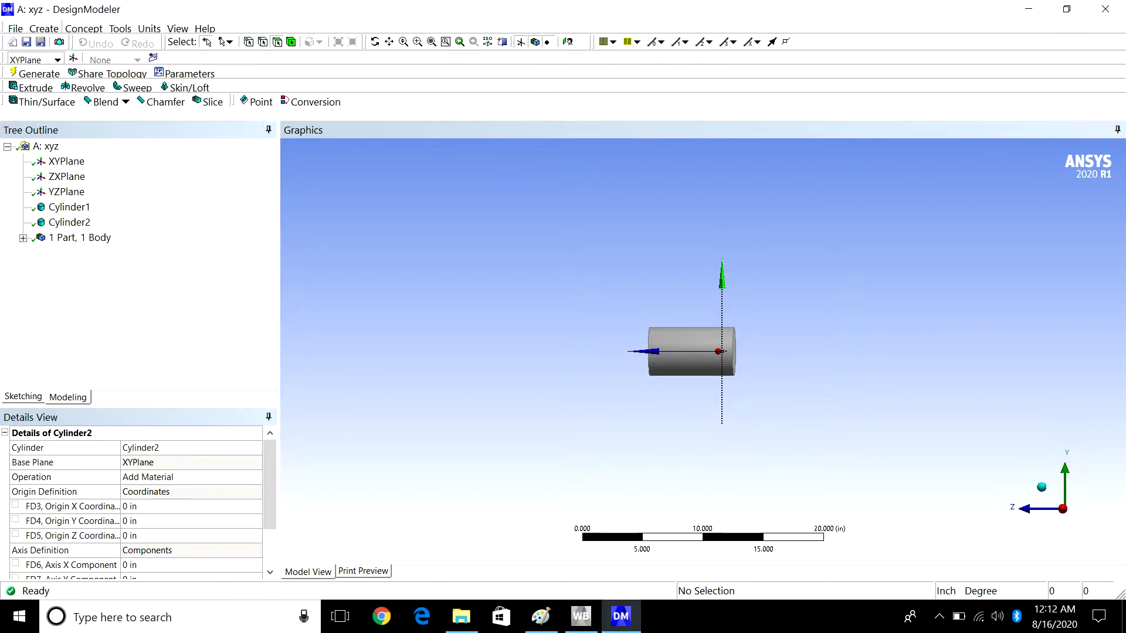
# - Start a third cylinder primitive on the XYPlane with its origin Z coordinate set to -1 in
pyautogui.click(44, 29)
pyautogui.moveTo(65, 308)
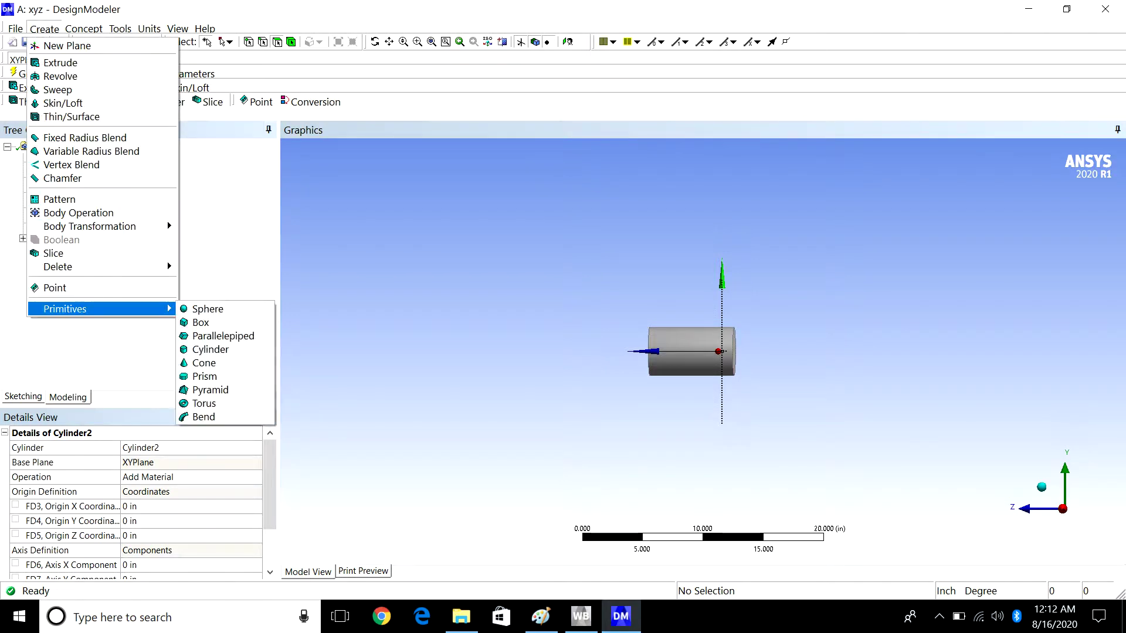
pyautogui.click(217, 349)
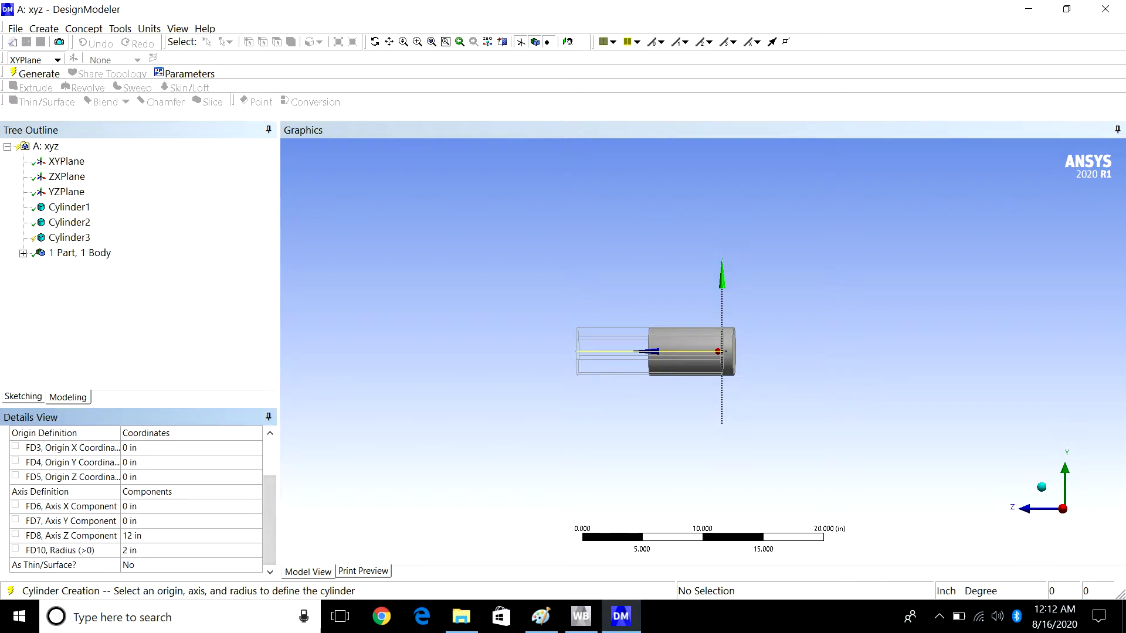
pyautogui.click(191, 477)
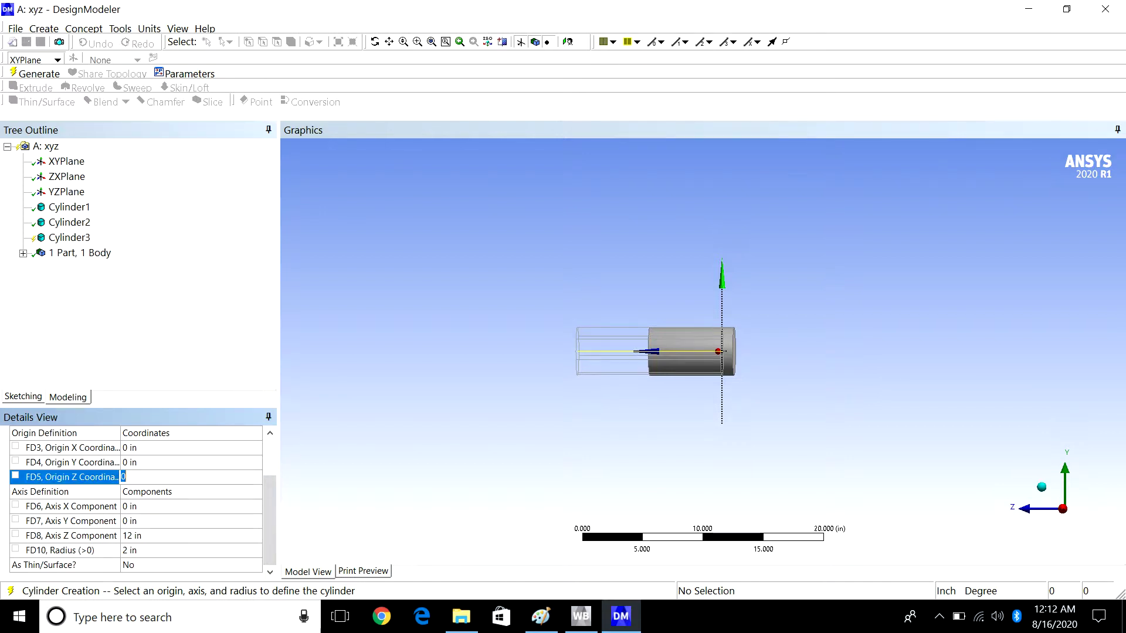
pyautogui.write('-1')
pyautogui.press('Return')
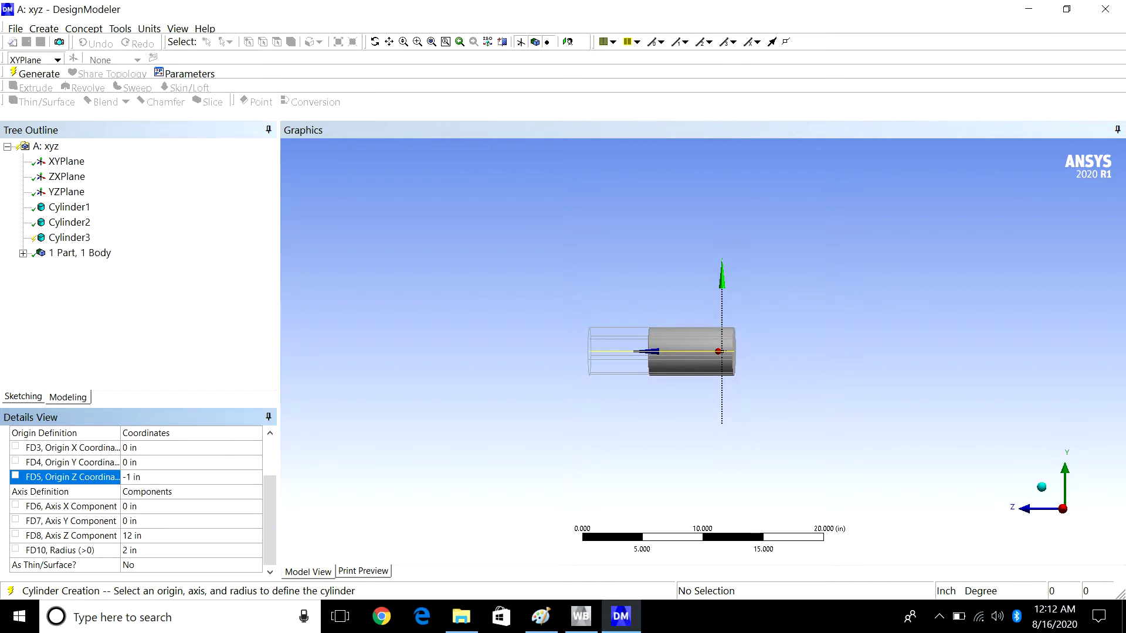
# - Set the third cylinder's axis Z component to -6 in, keep its 2 in radius, and generate it
pyautogui.click(191, 536)
pyautogui.write('-6')
pyautogui.press('Return')
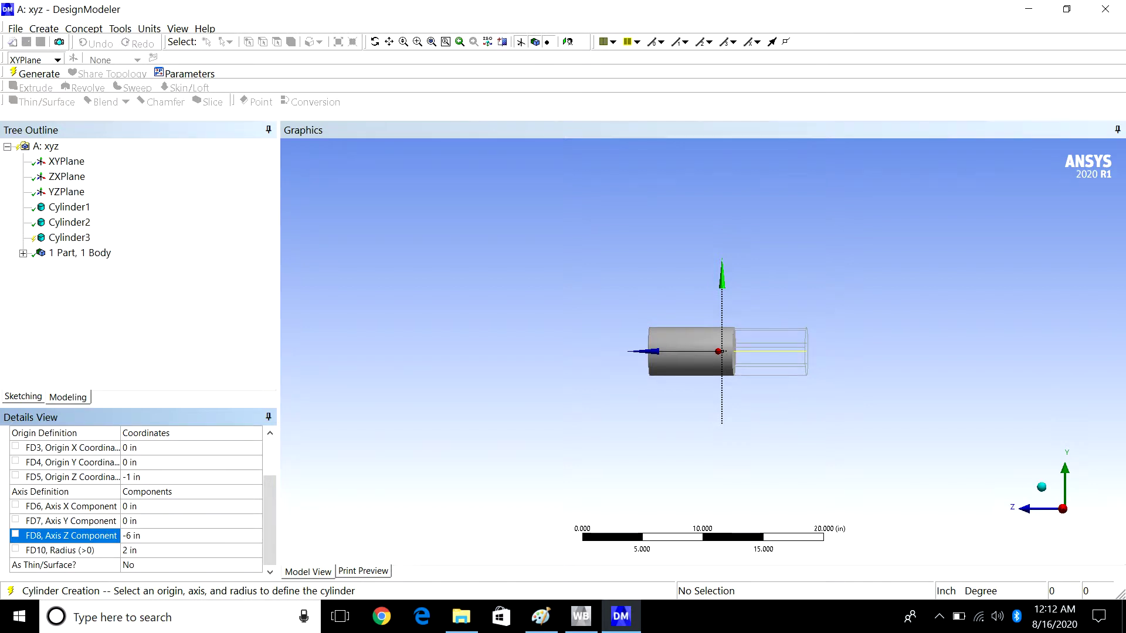
pyautogui.click(39, 74)
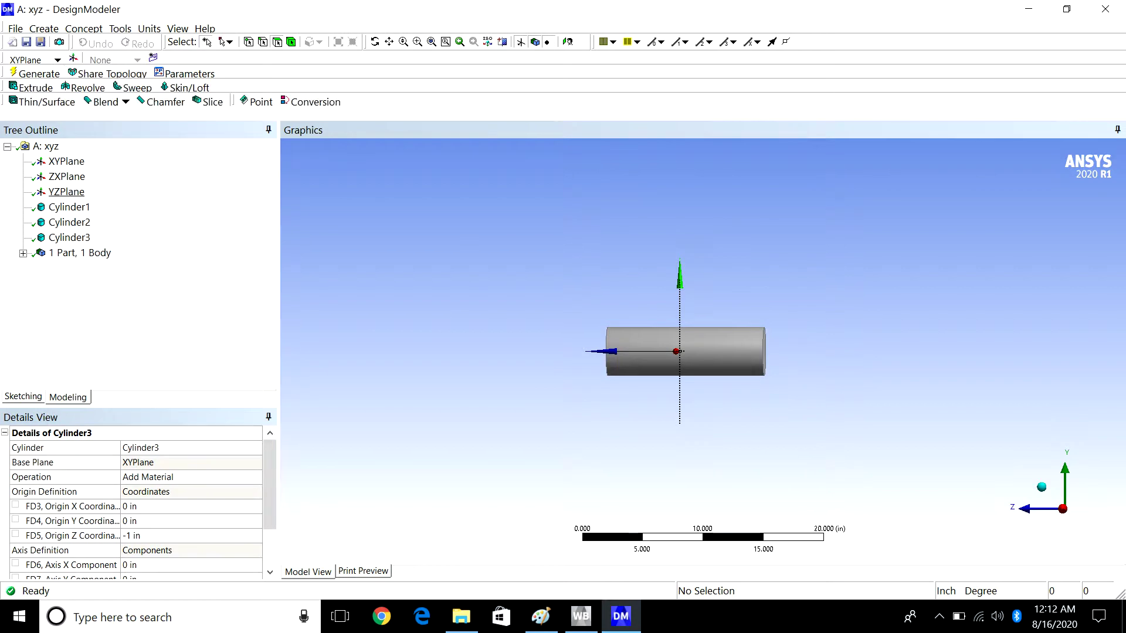
# - Inspect the solid body formed by the three cylinders, highlighting it in the model from different angles
pyautogui.click(23, 253)
pyautogui.click(75, 269)
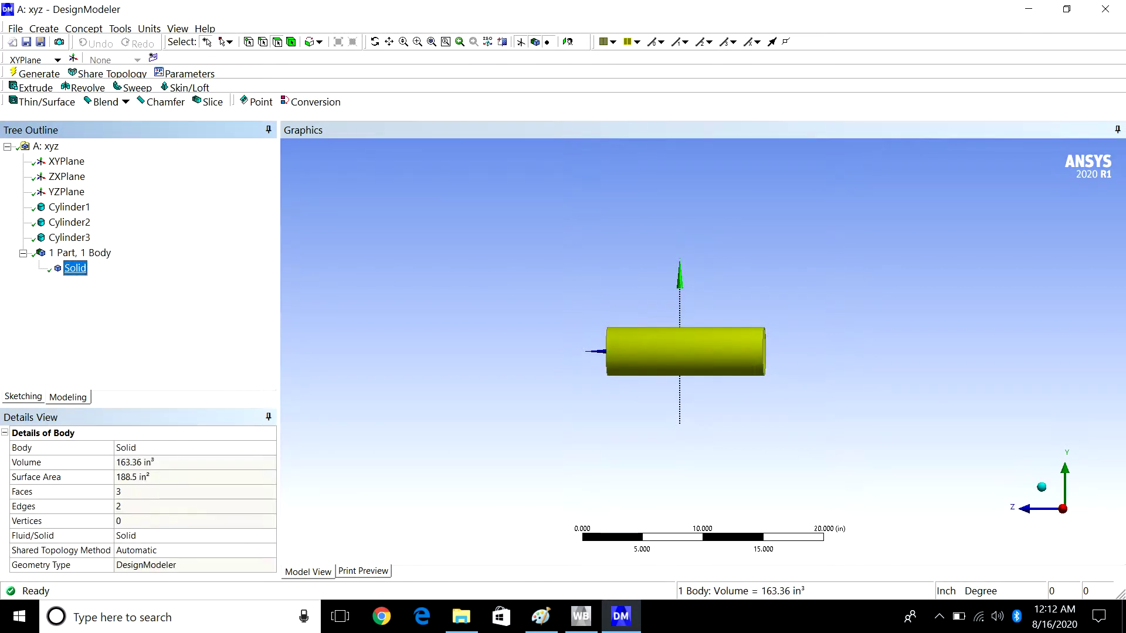
pyautogui.click(469, 276)
pyautogui.moveTo(680, 352); pyautogui.dragTo(715, 353, button='middle')
pyautogui.click(75, 268)
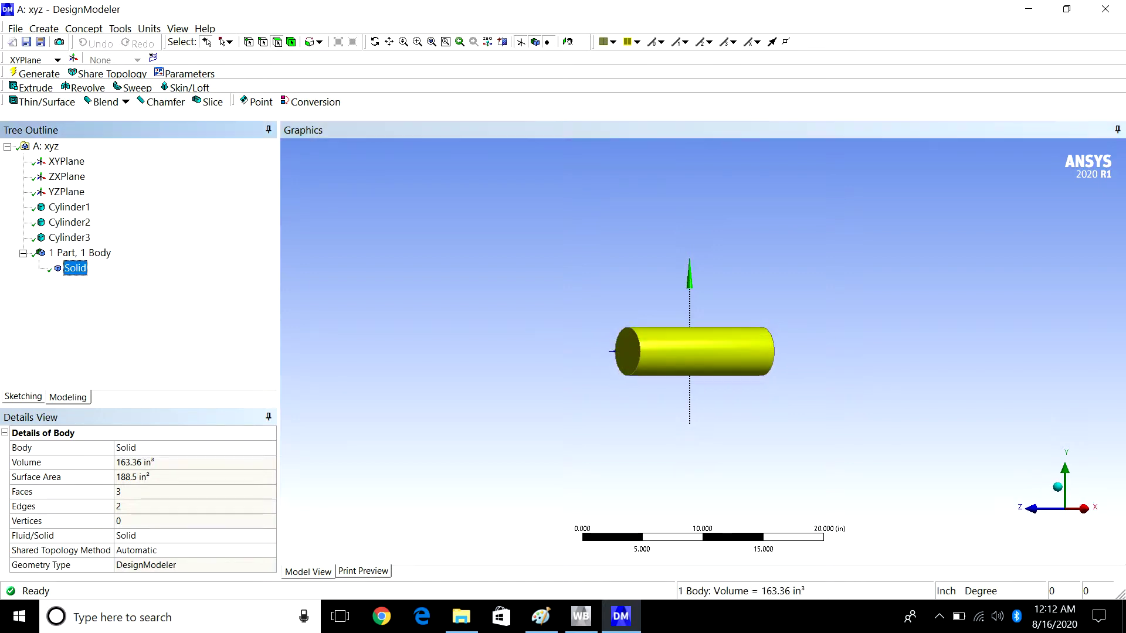
pyautogui.click(688, 351)
pyautogui.moveTo(688, 351); pyautogui.dragTo(687, 351, button='middle')
# - Insert a Freeze feature before Cylinder2 to separate the first cylinder as its own body
pyautogui.click(70, 207)
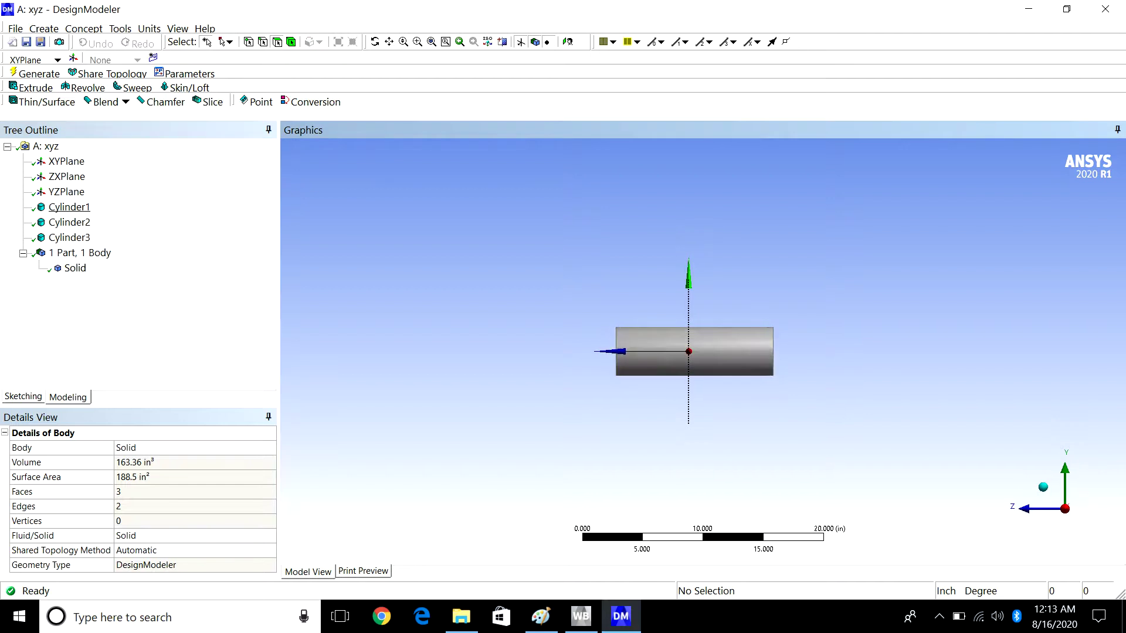
pyautogui.rightClick(147, 210)
pyautogui.click(69, 222)
pyautogui.rightClick(77, 223)
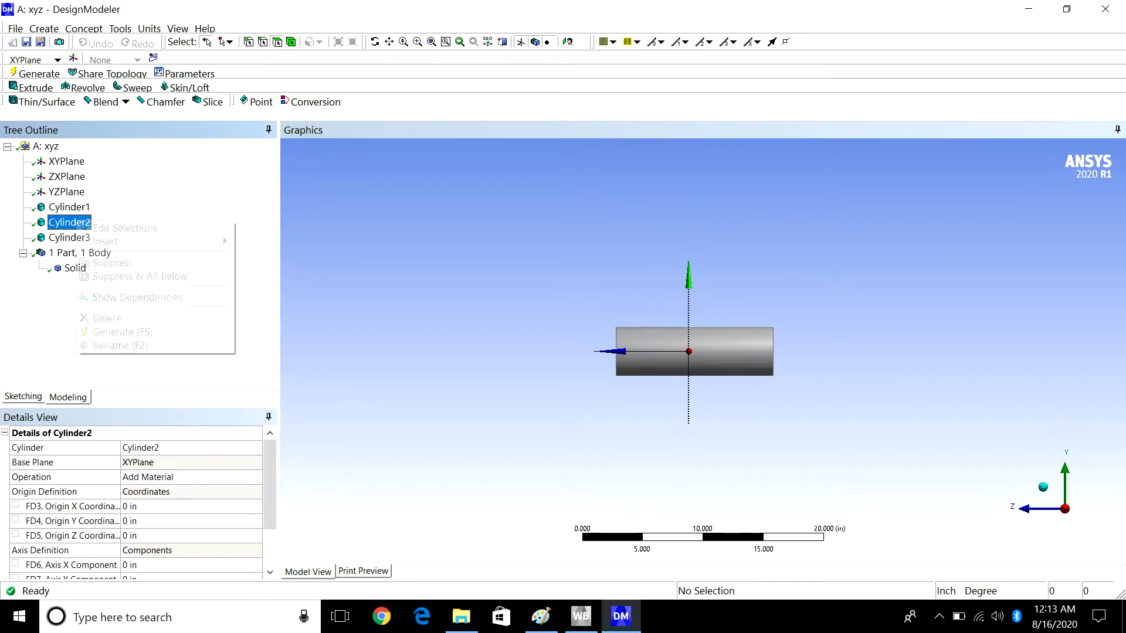
pyautogui.moveTo(105, 242)
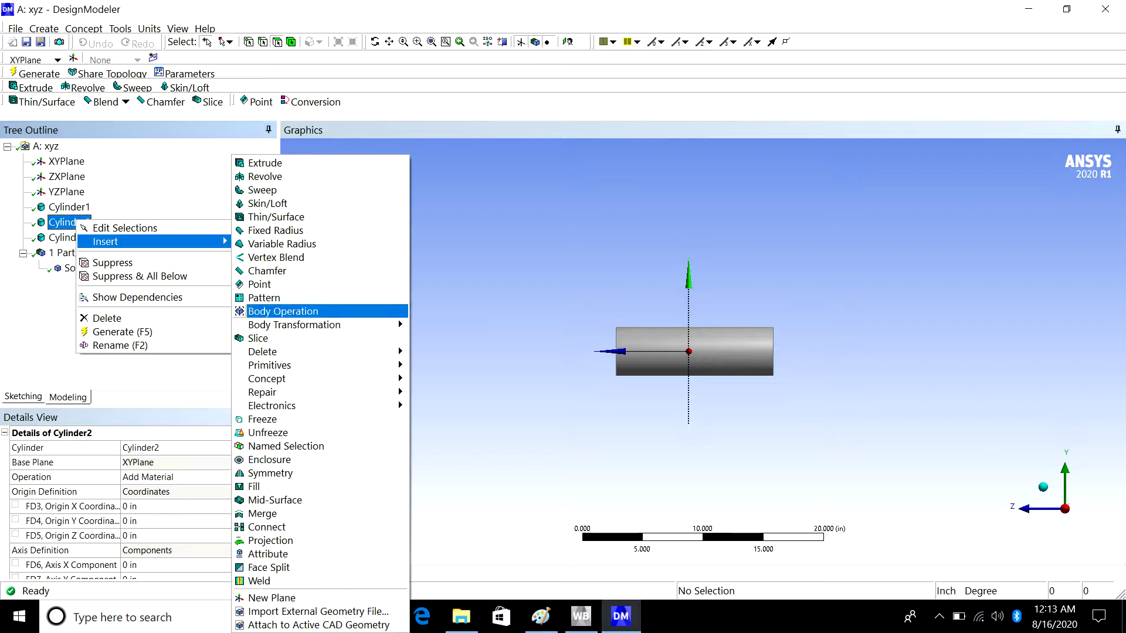
pyautogui.click(262, 420)
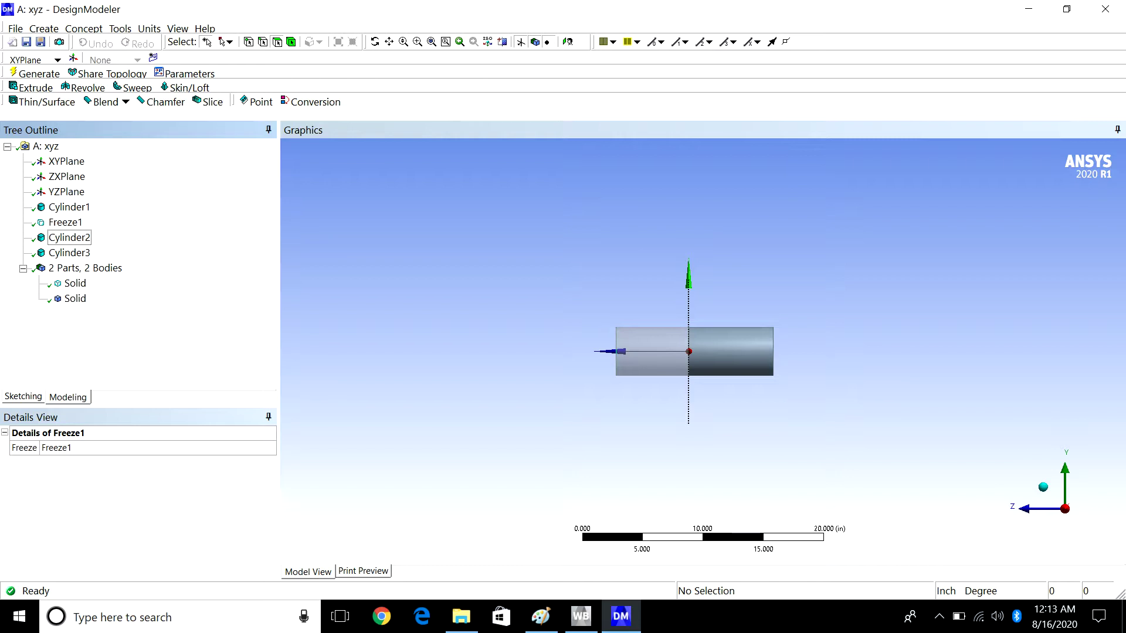
# - Insert a Freeze feature before Cylinder3 to keep the second and third cylinders as separate bodies
pyautogui.rightClick(68, 253)
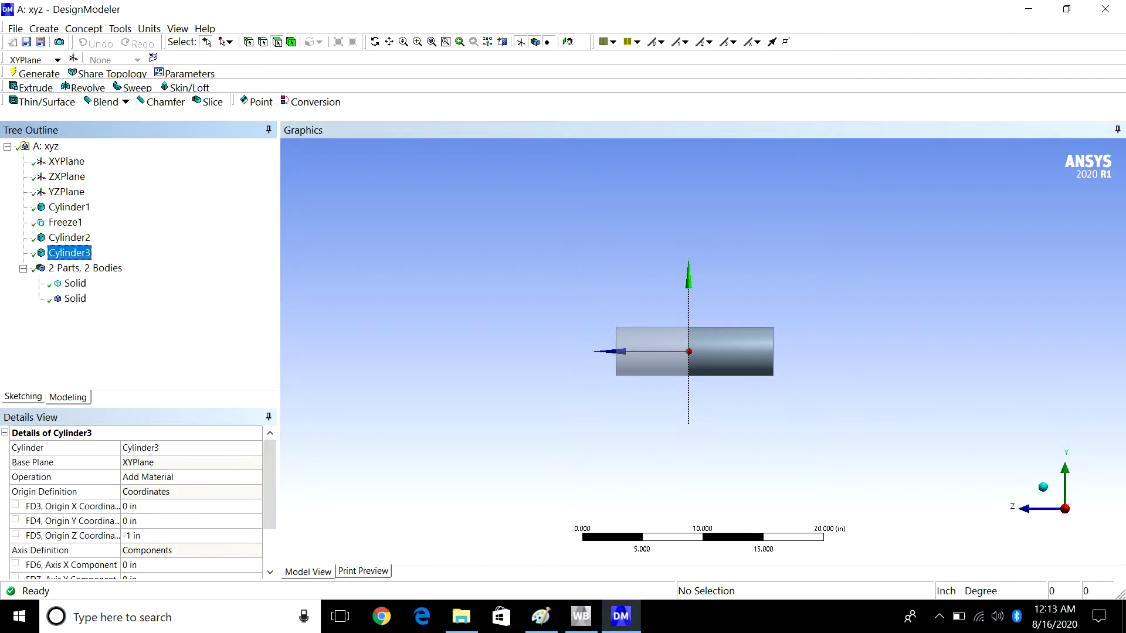
pyautogui.moveTo(147, 272)
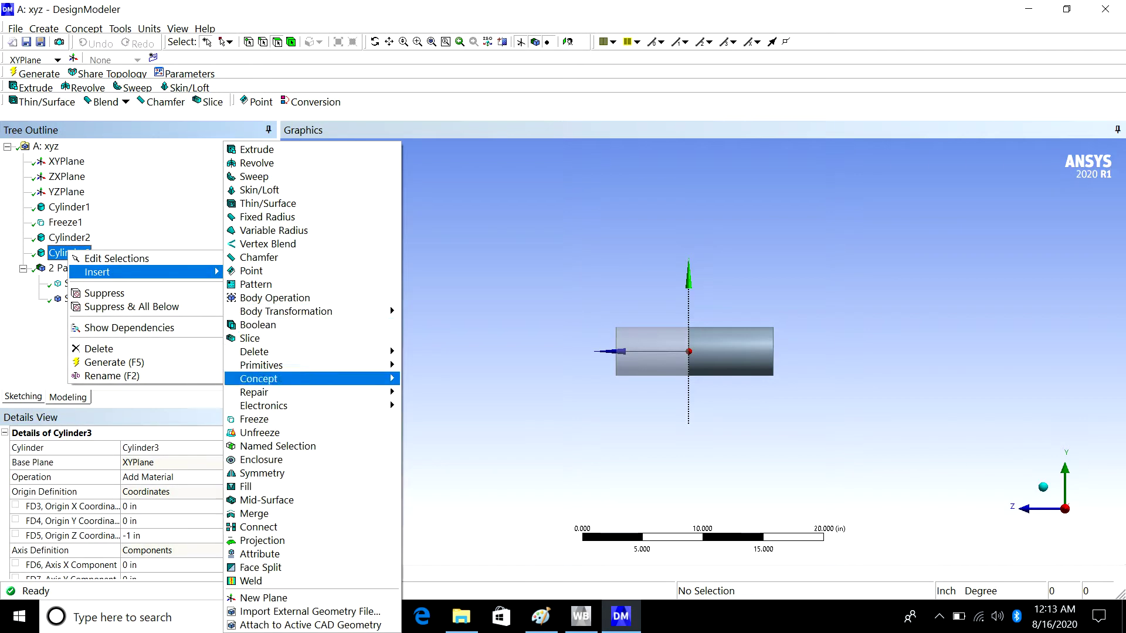
pyautogui.click(254, 419)
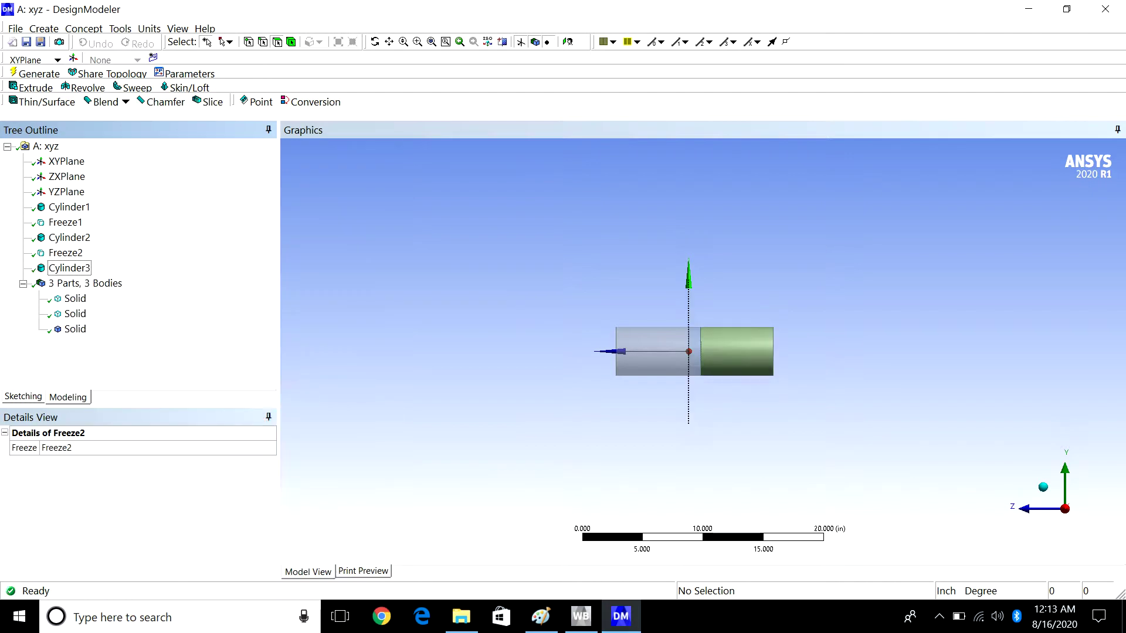
# - Rename the first solid body, the long cylinder on the positive Z side, as inlet
pyautogui.click(736, 351)
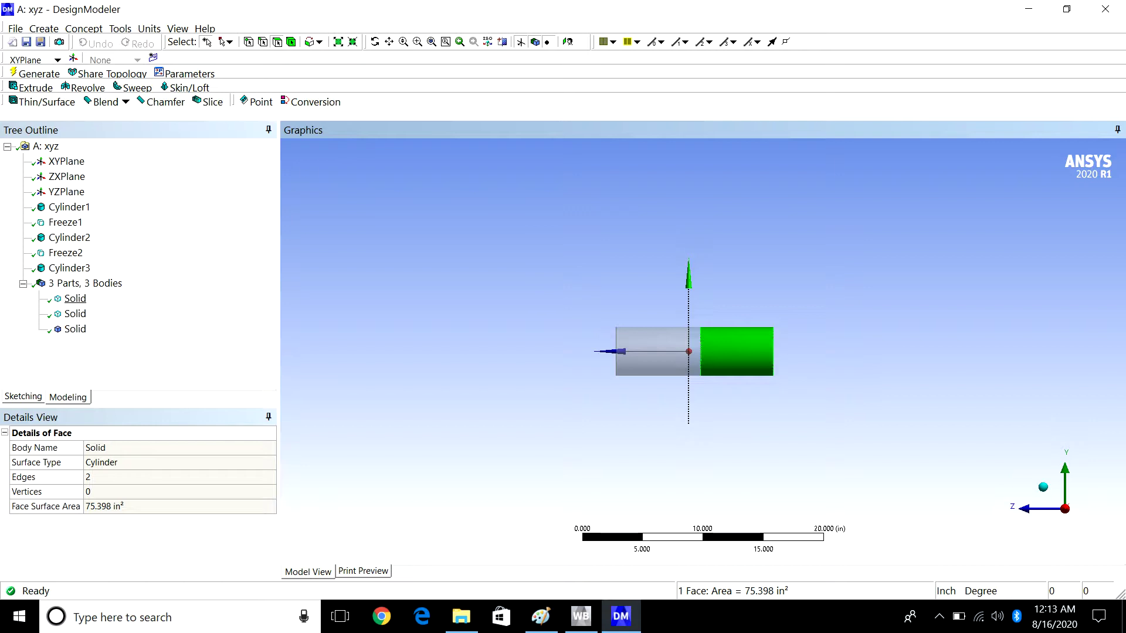
pyautogui.rightClick(75, 298)
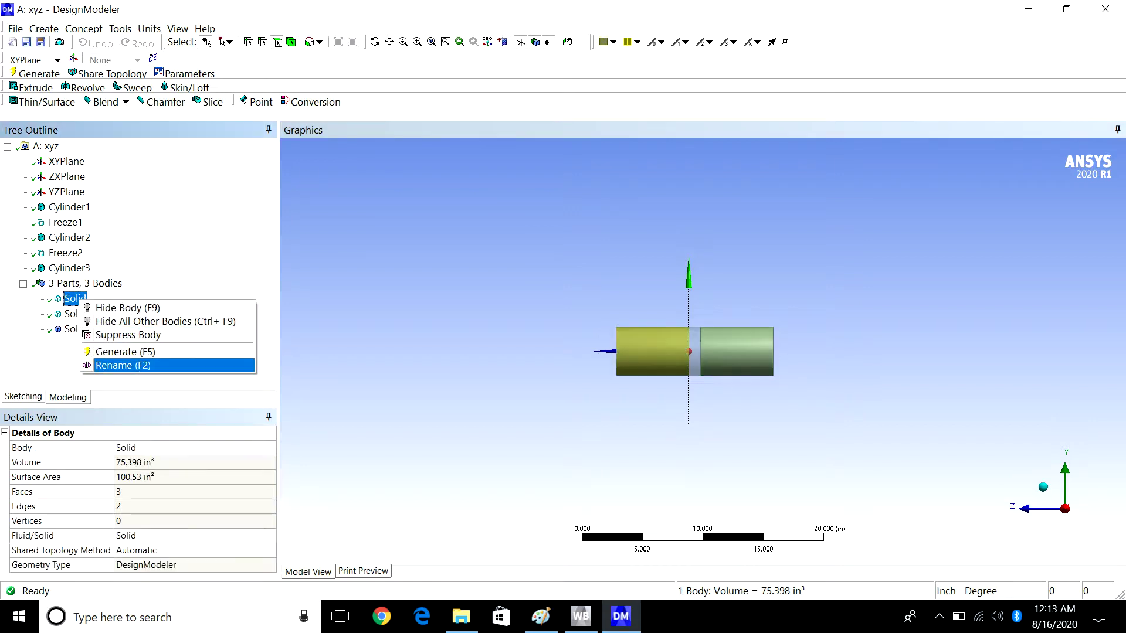
pyautogui.click(123, 365)
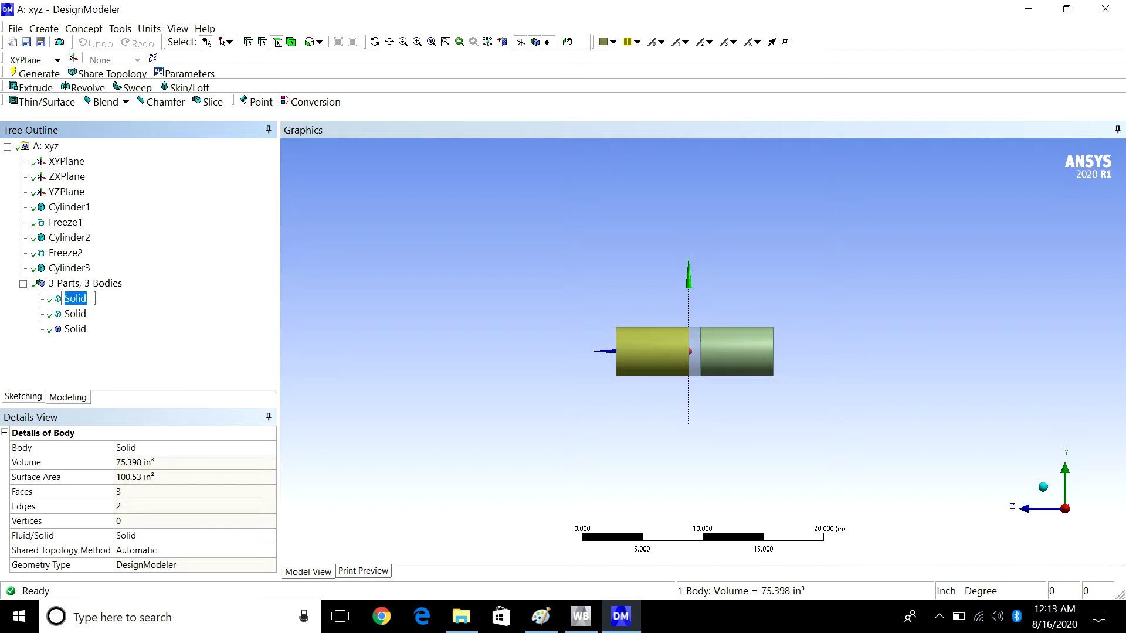
pyautogui.write('inlet')
pyautogui.press('Return')
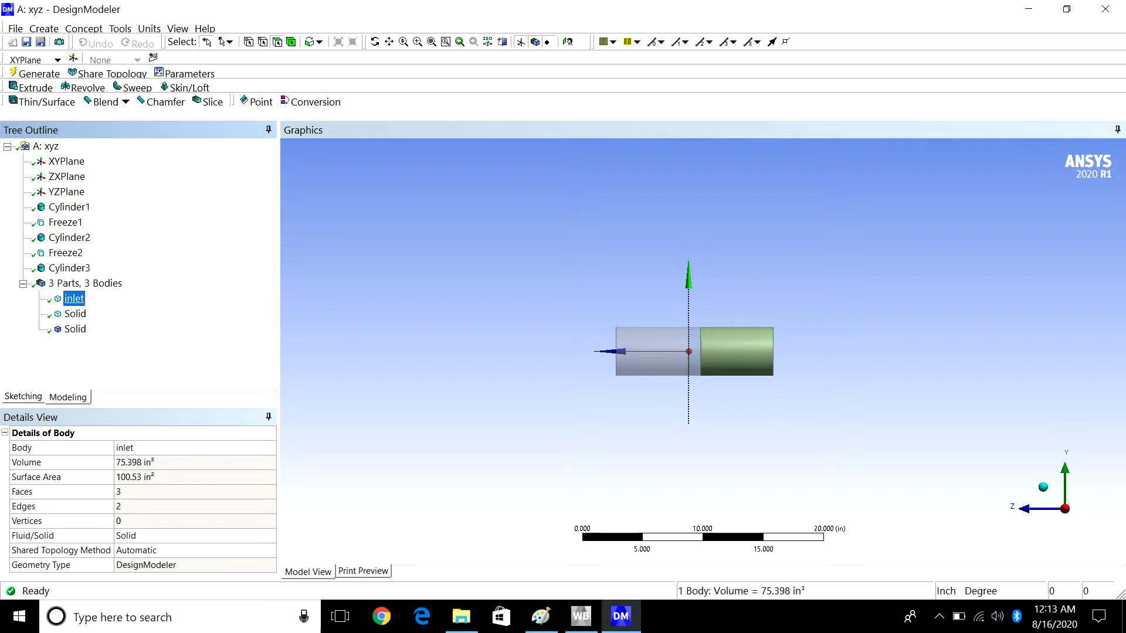
# - Rename the second solid body, the thin disc in the middle, as membrane
pyautogui.click(75, 314)
pyautogui.rightClick(77, 315)
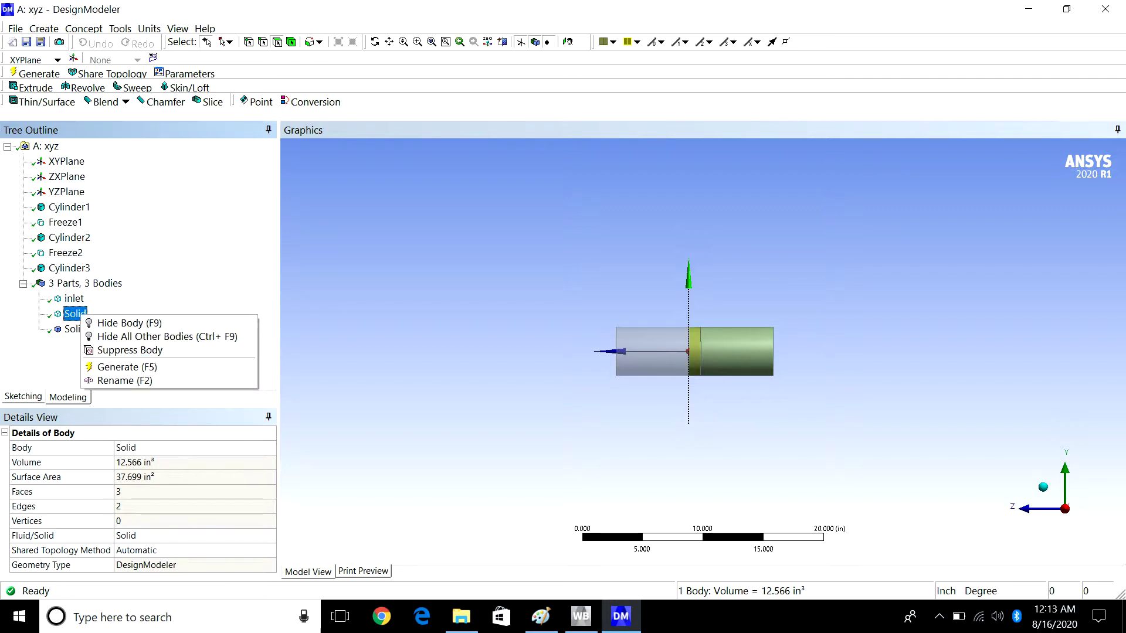
pyautogui.click(124, 381)
pyautogui.write('mem')
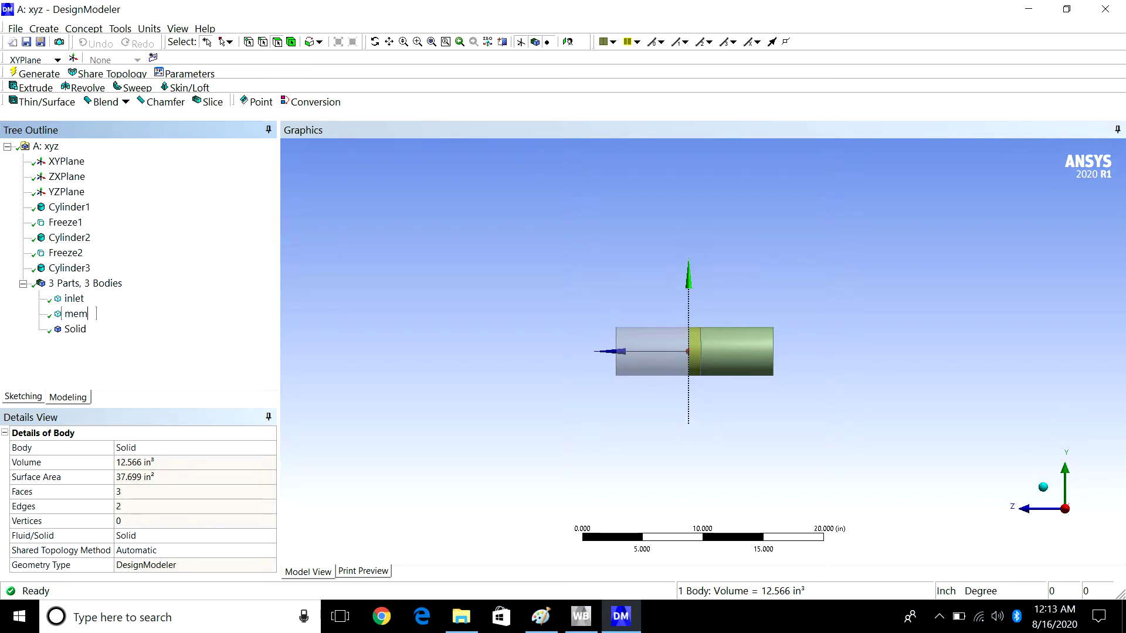
pyautogui.write('brane')
pyautogui.press('Return')
# - Rename the third solid body, the long cylinder on the negative Z side, as outlet
pyautogui.rightClick(75, 329)
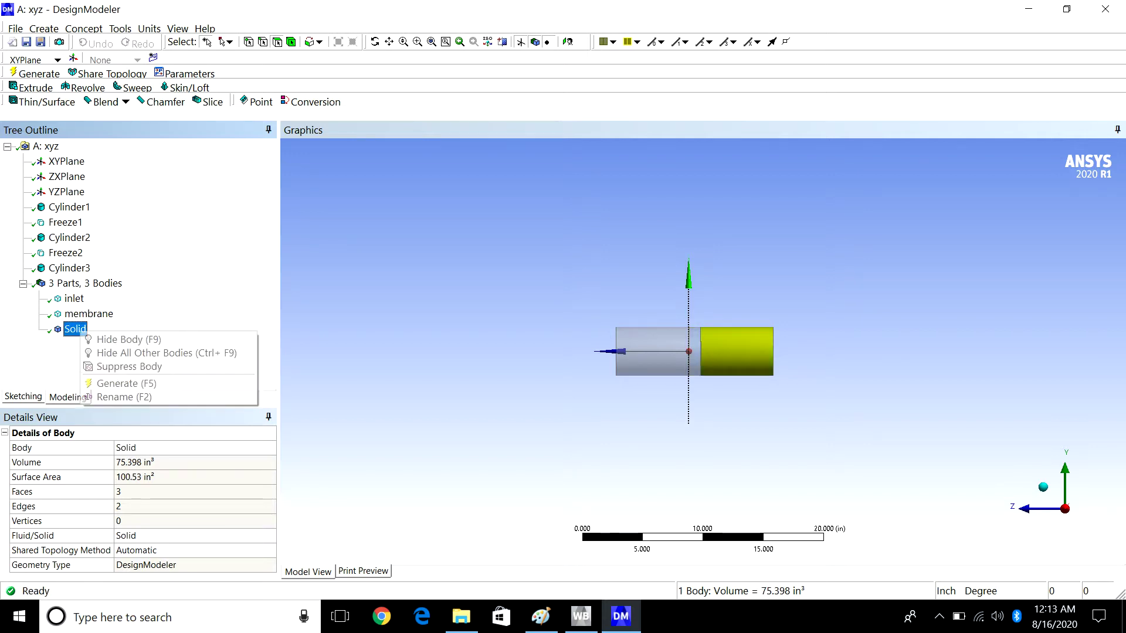
pyautogui.click(124, 397)
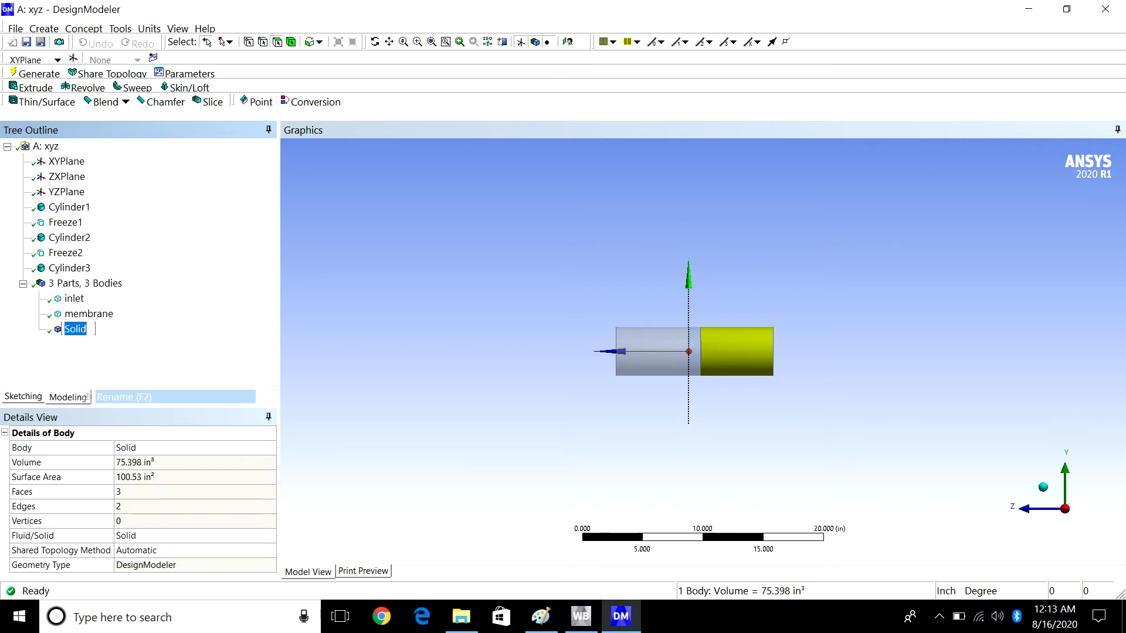
pyautogui.write('outlet')
pyautogui.press('Return')
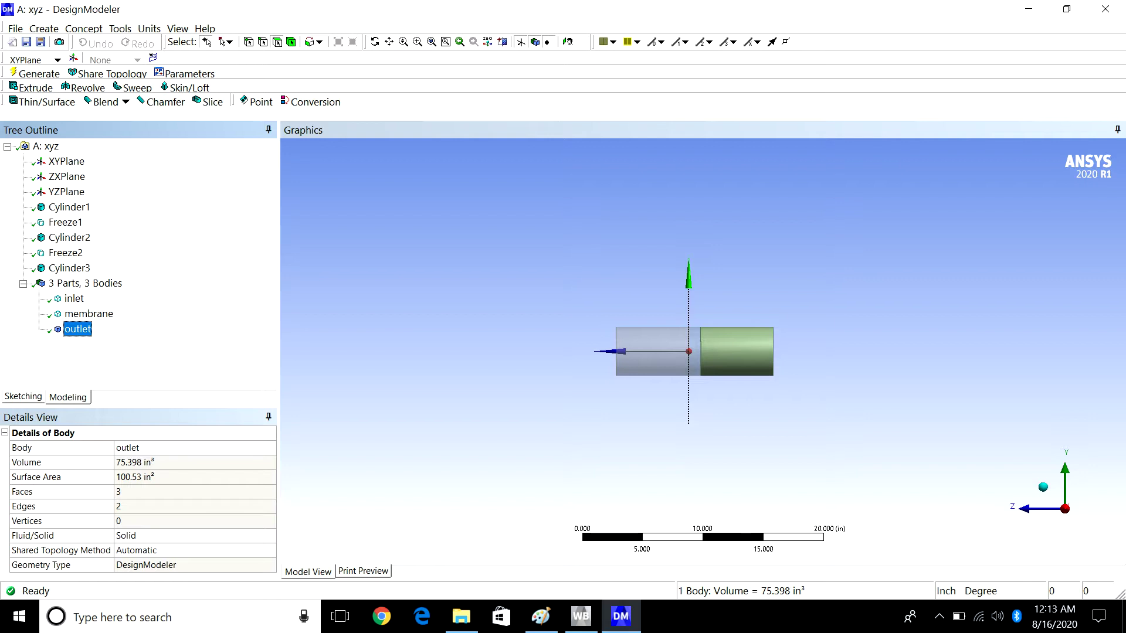
pyautogui.click(22, 284)
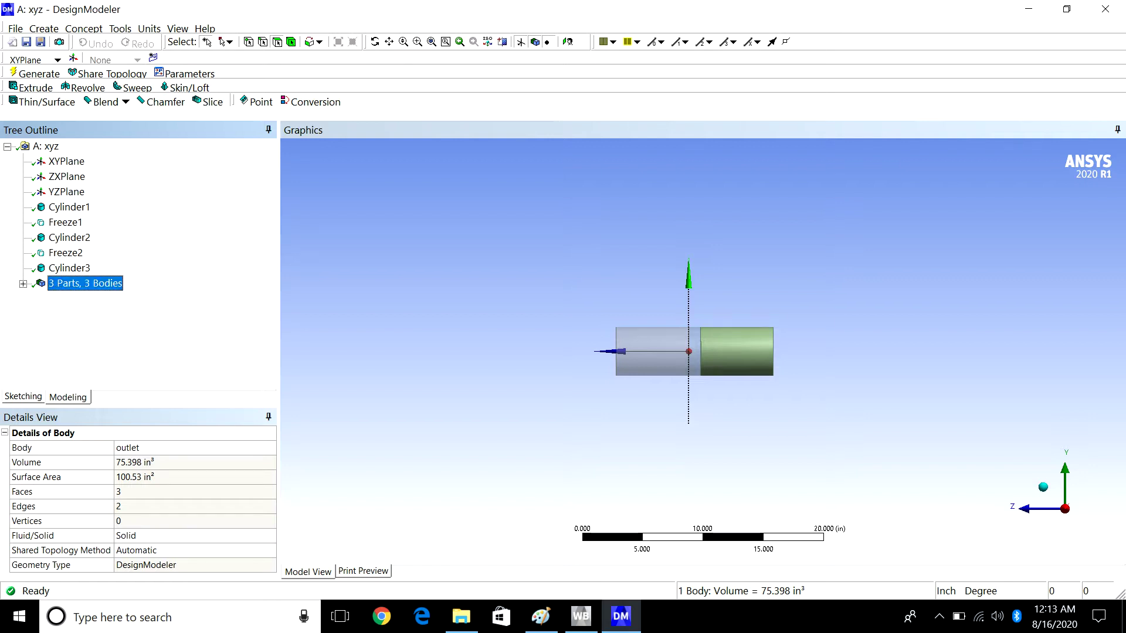
pyautogui.moveTo(141, 406)
pyautogui.mouseDown()
pyautogui.moveTo(141, 372)
pyautogui.moveTo(141, 416)
pyautogui.mouseUp()
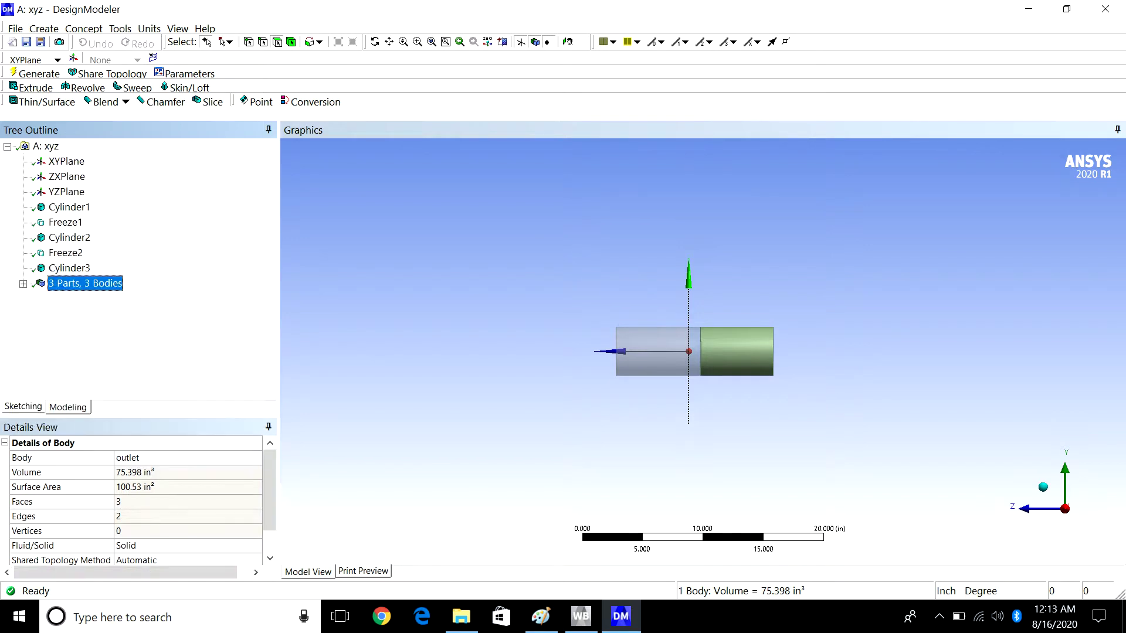
pyautogui.click(66, 162)
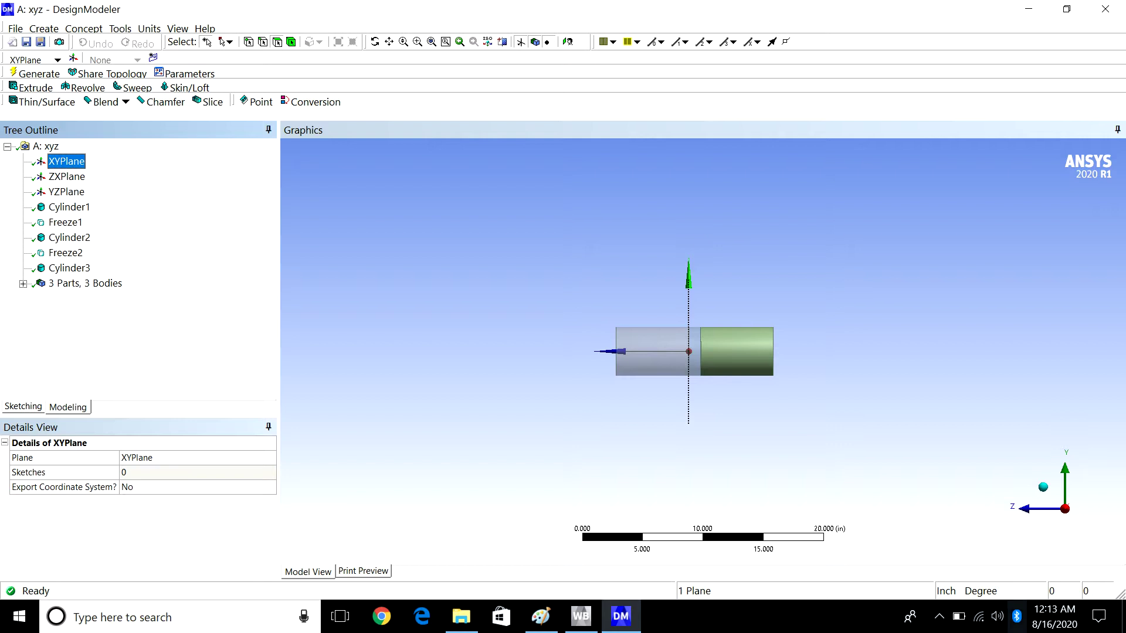
pyautogui.click(939, 616)
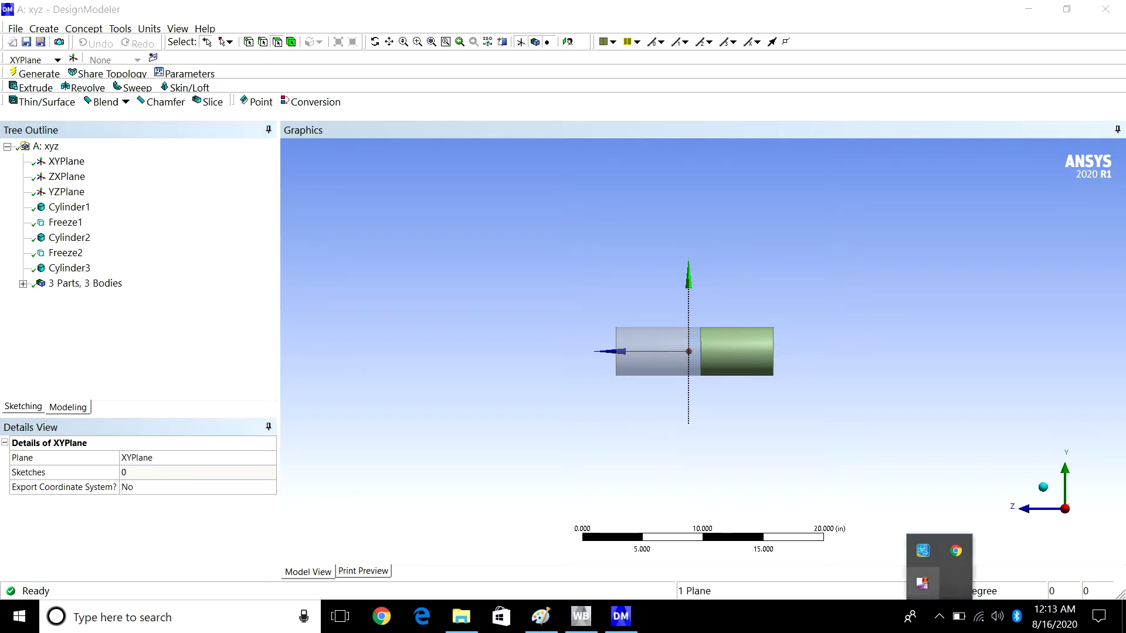
pyautogui.click(867, 446)
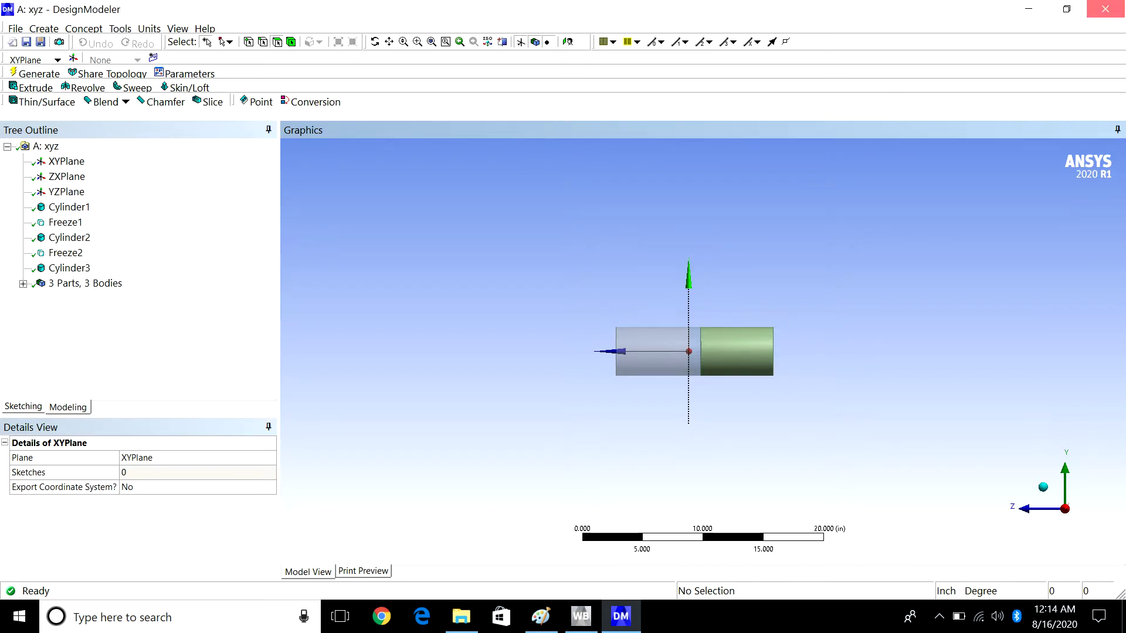
# - Close the xyz geometry and create a new DesignModeler geometry for the Static Structural system in Workbench
pyautogui.click(1104, 9)
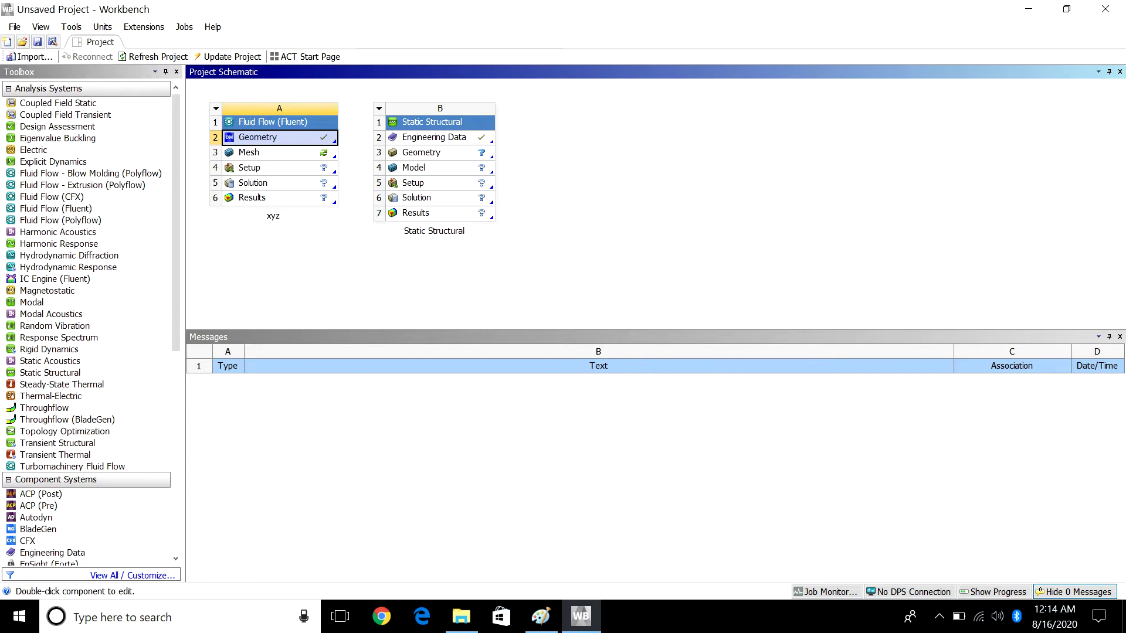
pyautogui.rightClick(431, 153)
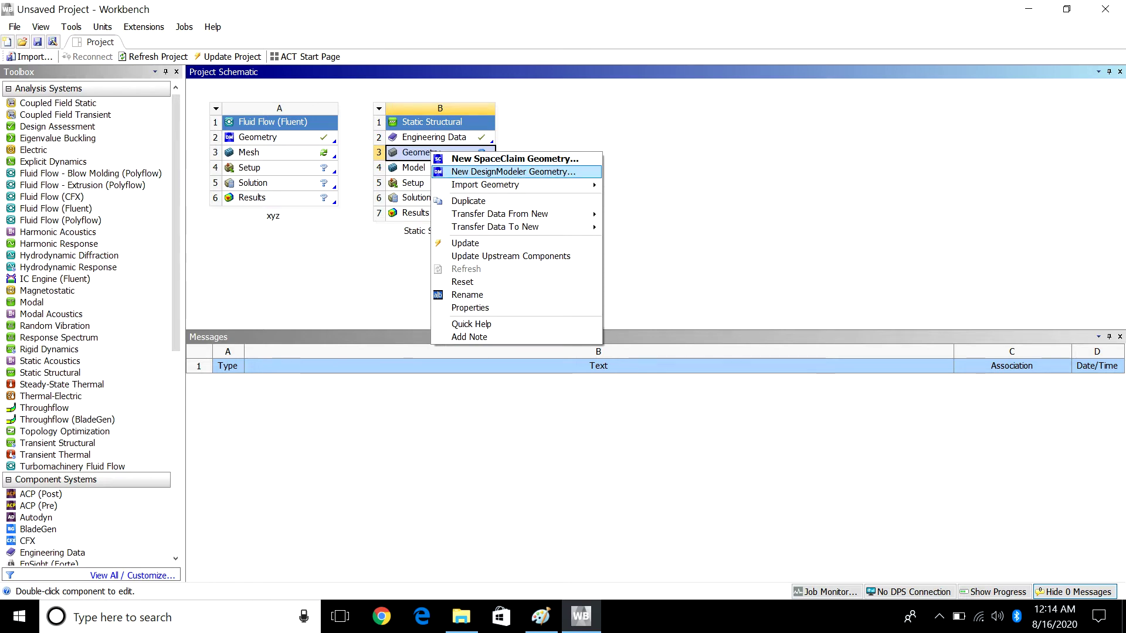
pyautogui.click(513, 171)
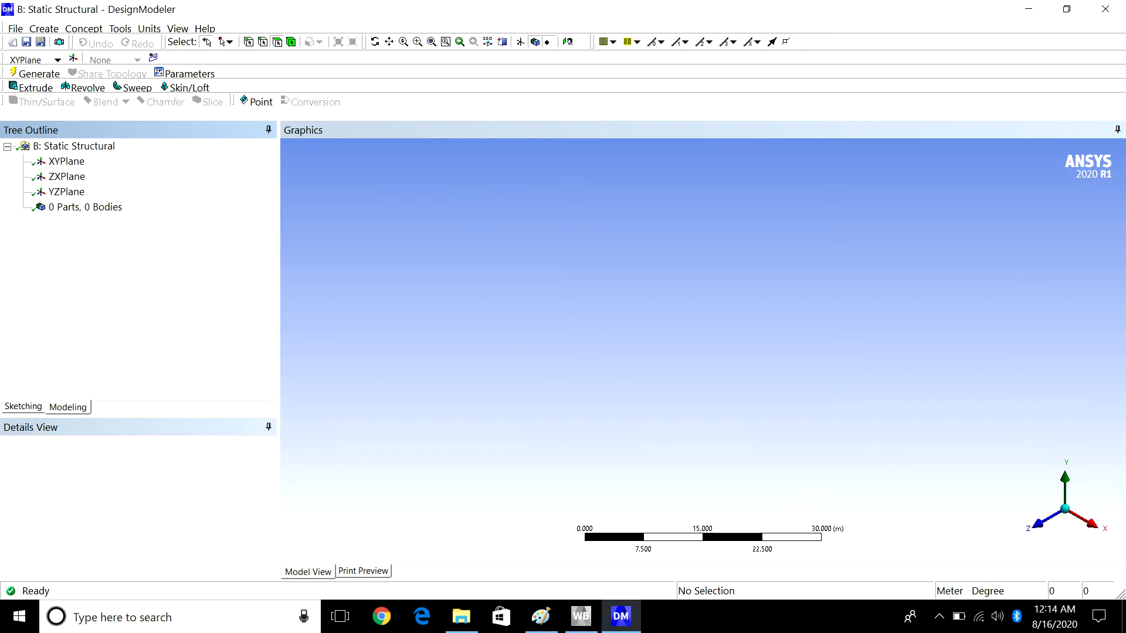
# - Set the length unit to inches and sketch a rectangle about 11.6 by 3.4 in on the XY plane, with one corner at the origin
pyautogui.click(67, 162)
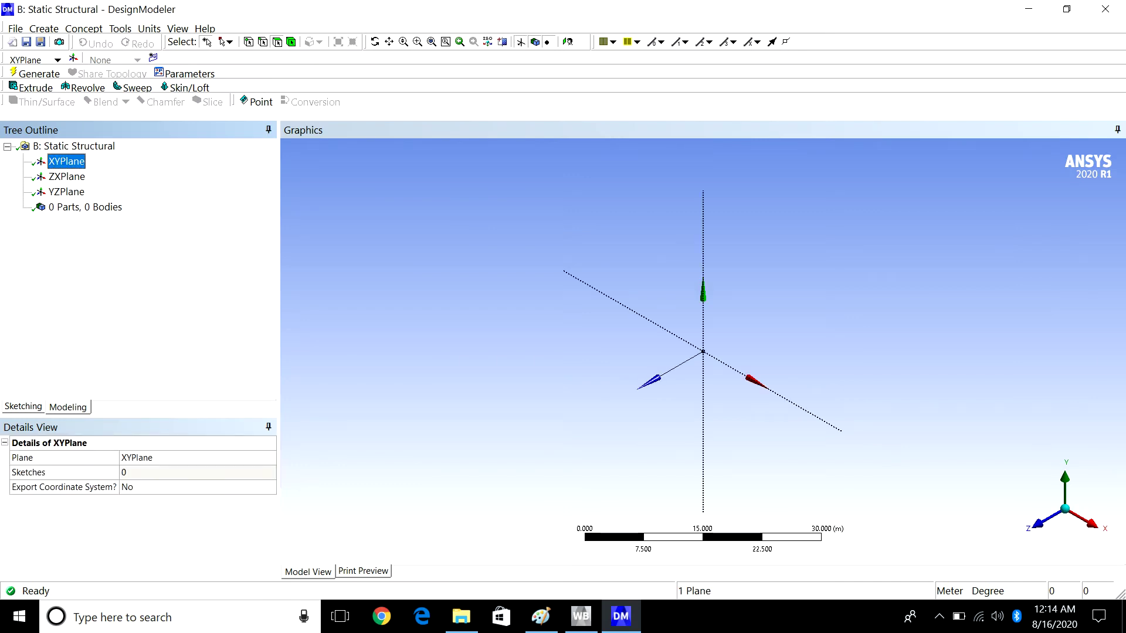
pyautogui.rightClick(74, 164)
pyautogui.click(105, 173)
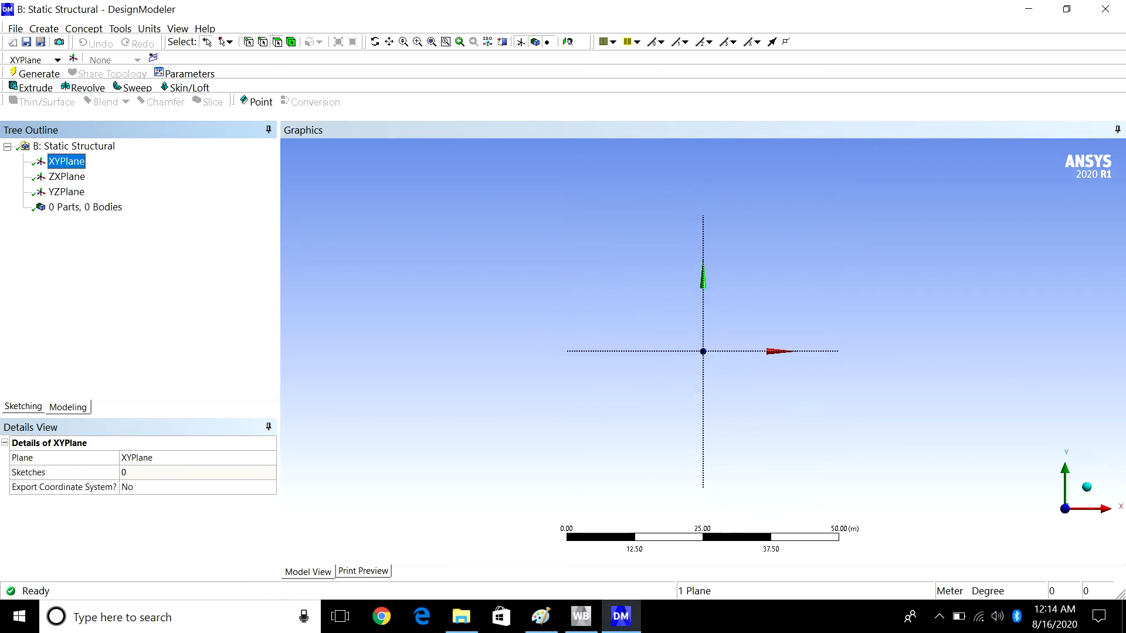
pyautogui.click(23, 407)
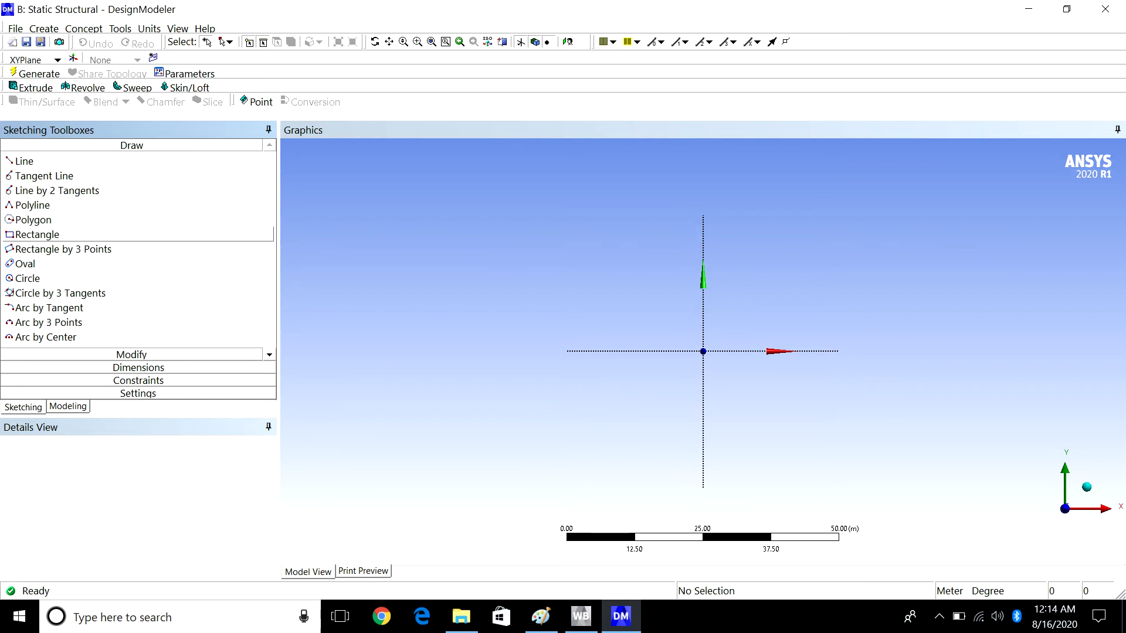
pyautogui.click(37, 234)
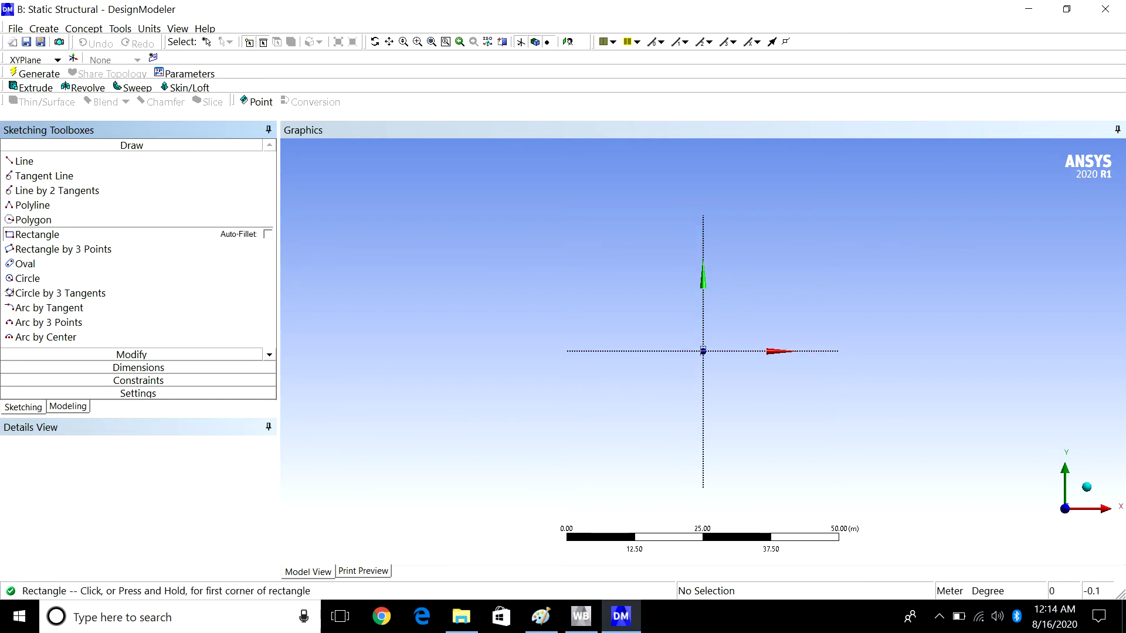
pyautogui.click(149, 28)
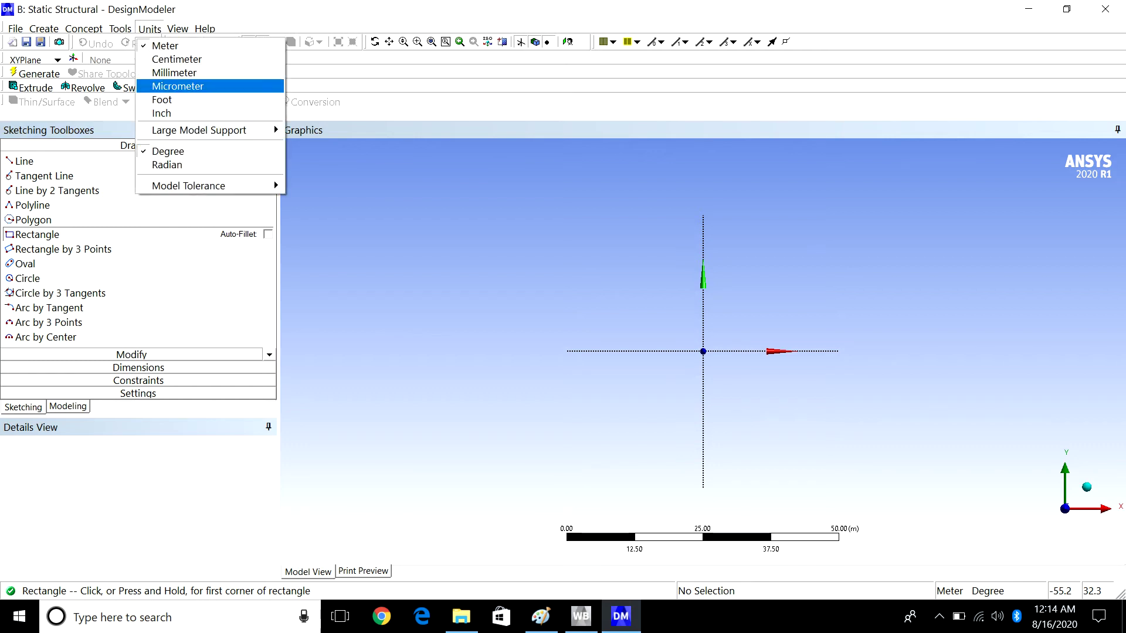
pyautogui.click(162, 113)
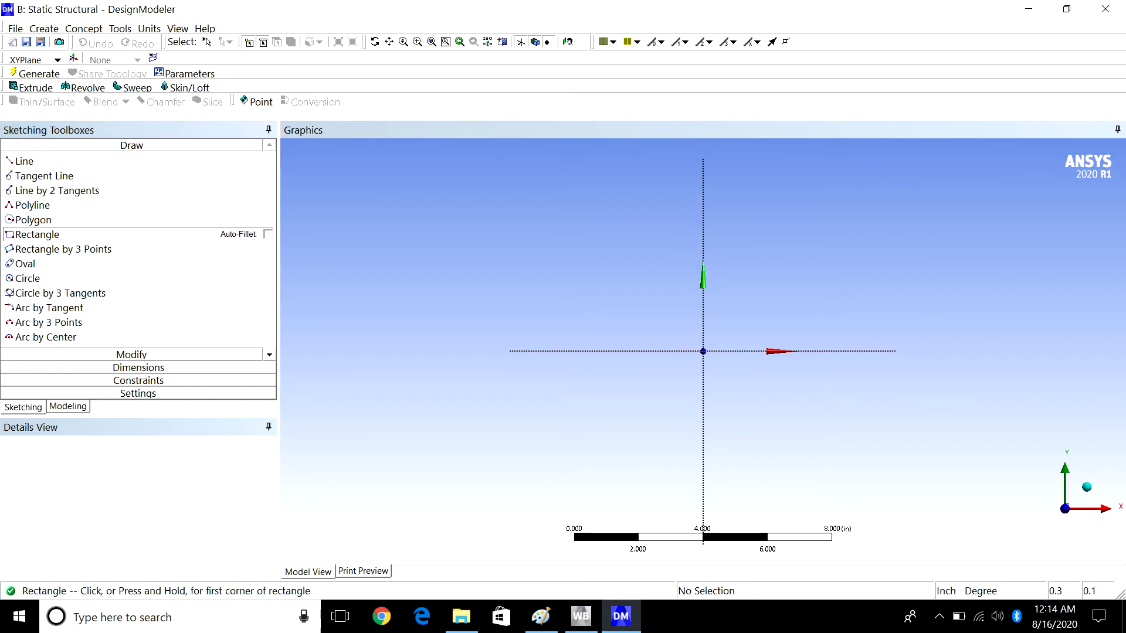
pyautogui.click(703, 351)
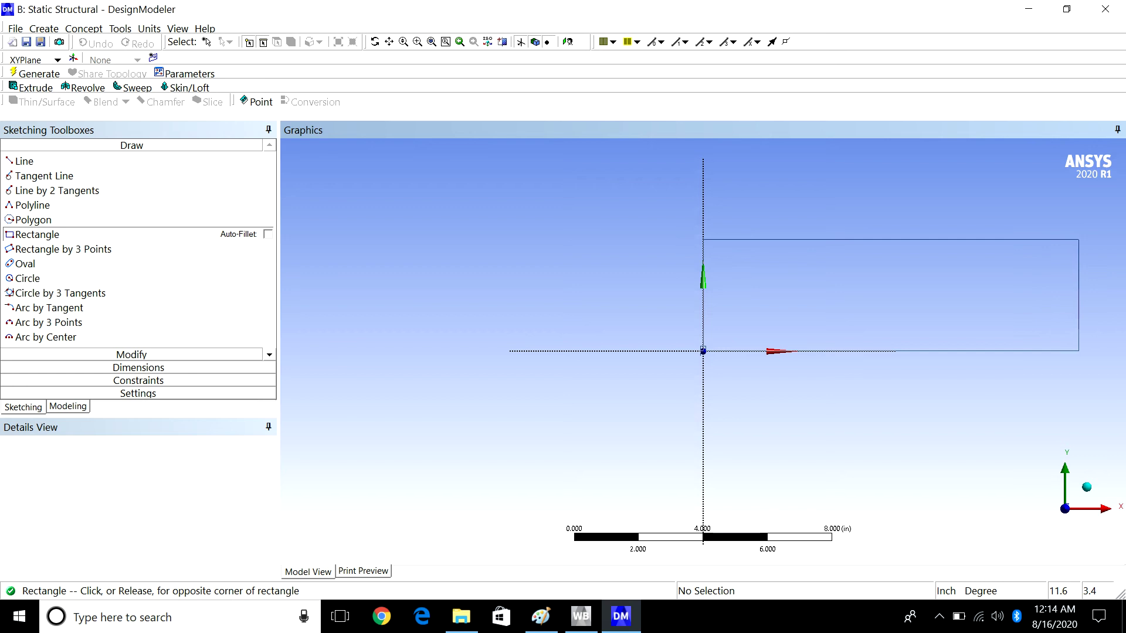
pyautogui.click(1078, 239)
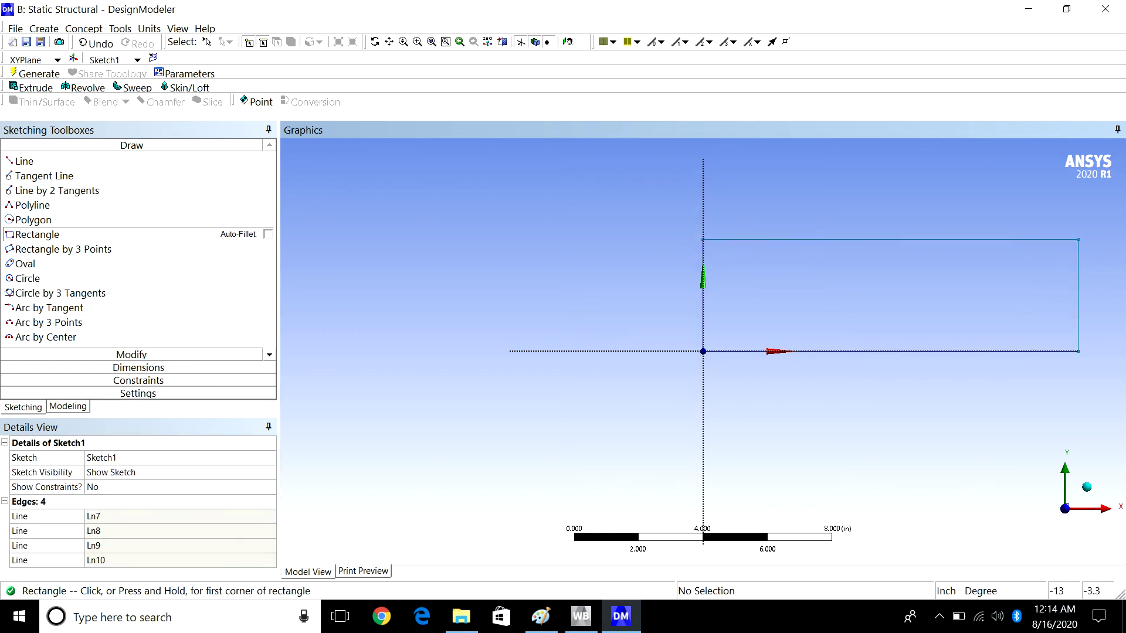
# - Open the sketch dimension tools to dimension the rectangle on the XY plane
pyautogui.click(68, 406)
pyautogui.click(24, 407)
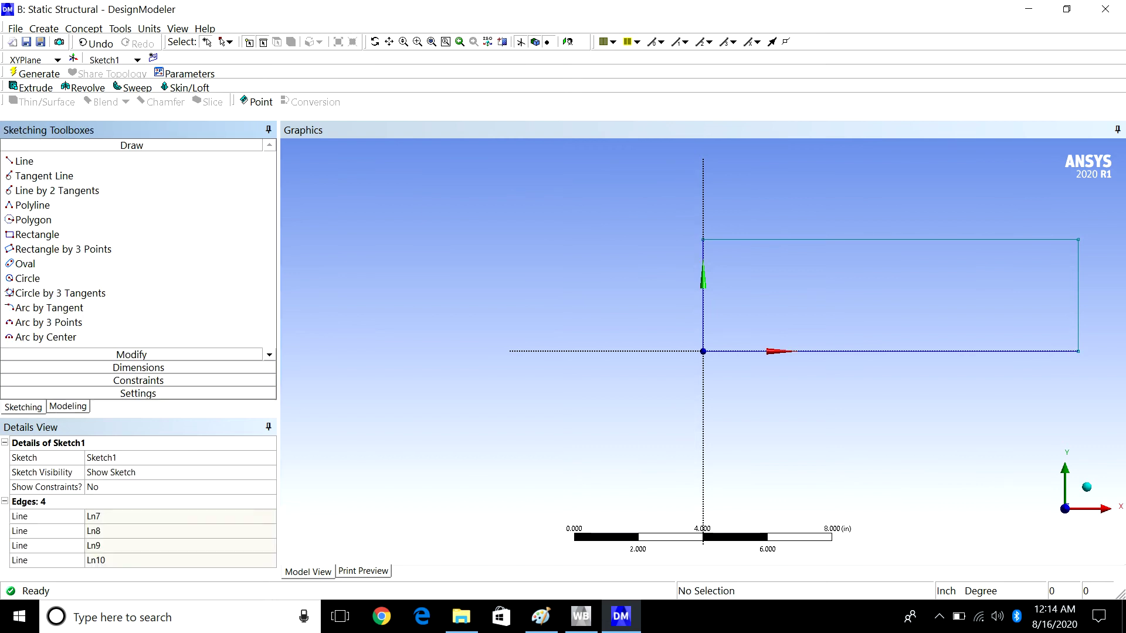
pyautogui.click(138, 366)
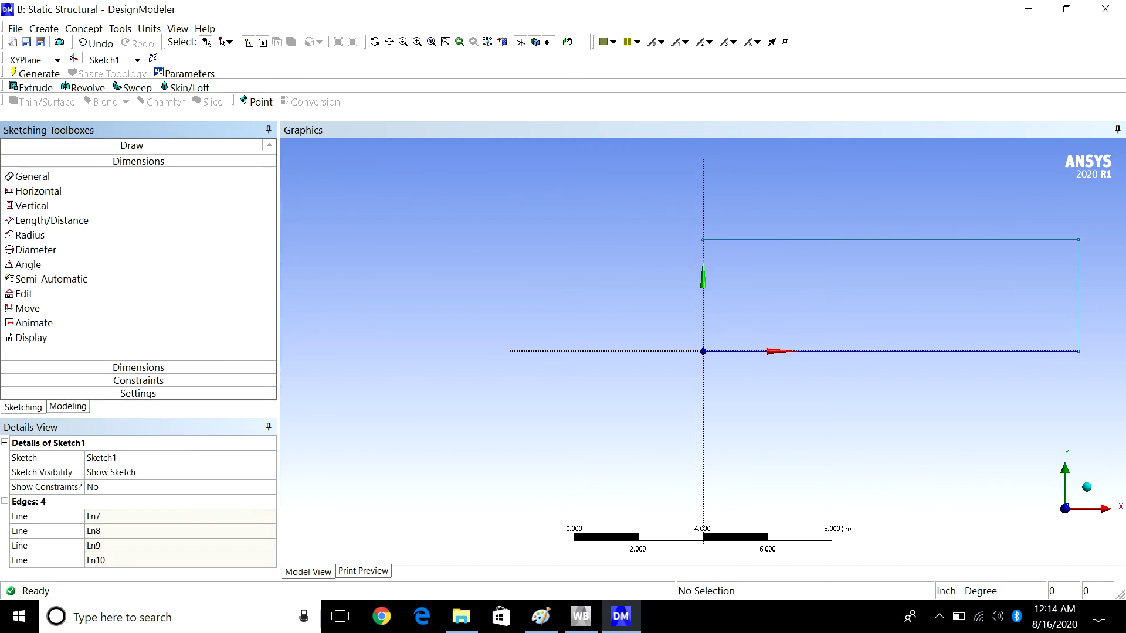